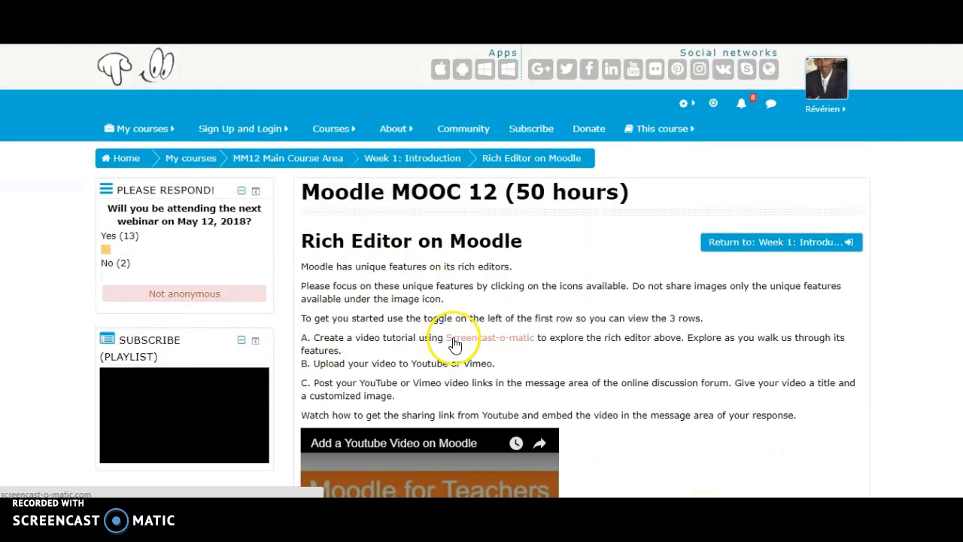
# Step: Enter "Using Screencast-o-matic to explore the rich editor" as the subject of the new discussion topic
pyautogui.scroll(-7, 451, 338)
pyautogui.scroll(-3, 449, 337)
pyautogui.click(489, 219)
pyautogui.write('using Screencast-o-matic to explore the rich editor')
pyautogui.click(478, 219)
pyautogui.write('U')
pyautogui.click(510, 219)
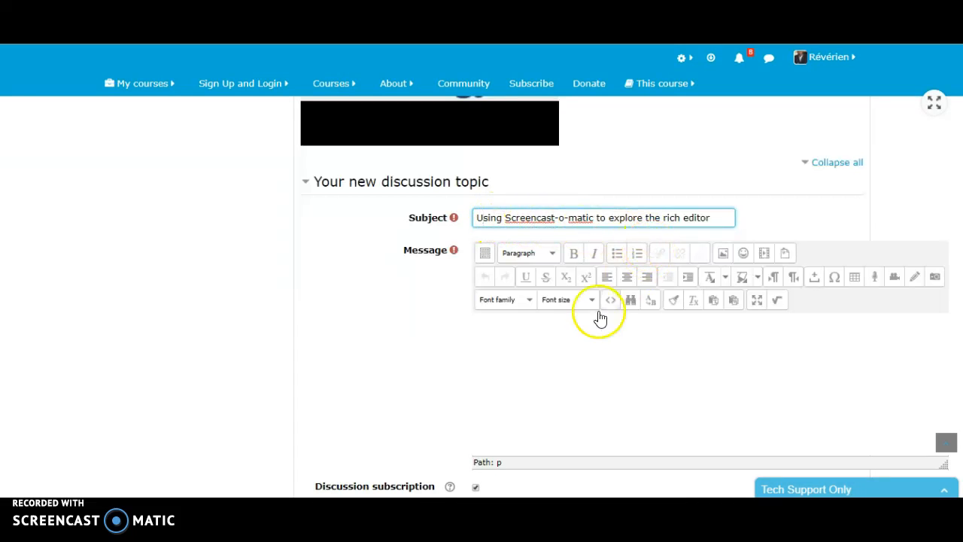
# Step: Collapse the message editor's toolbar to a single row and expand it again to three rows
pyautogui.scroll(-1, 556, 322)
pyautogui.click(549, 289)
pyautogui.scroll(1, 580, 296)
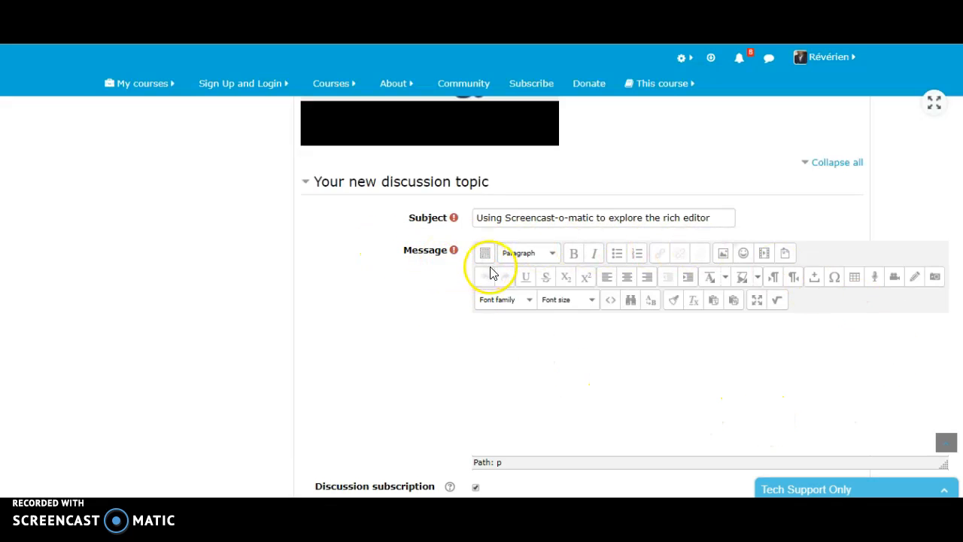
pyautogui.click(485, 256)
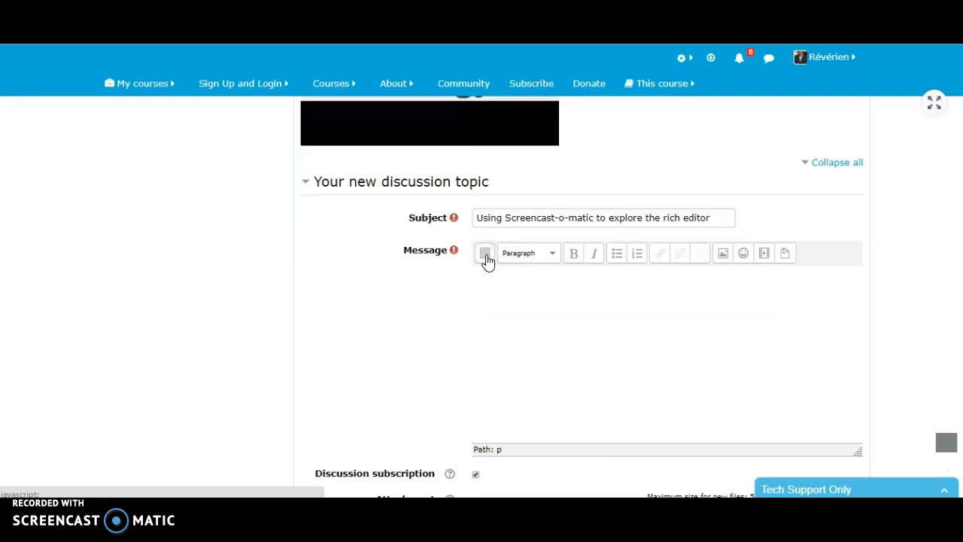
pyautogui.click(487, 255)
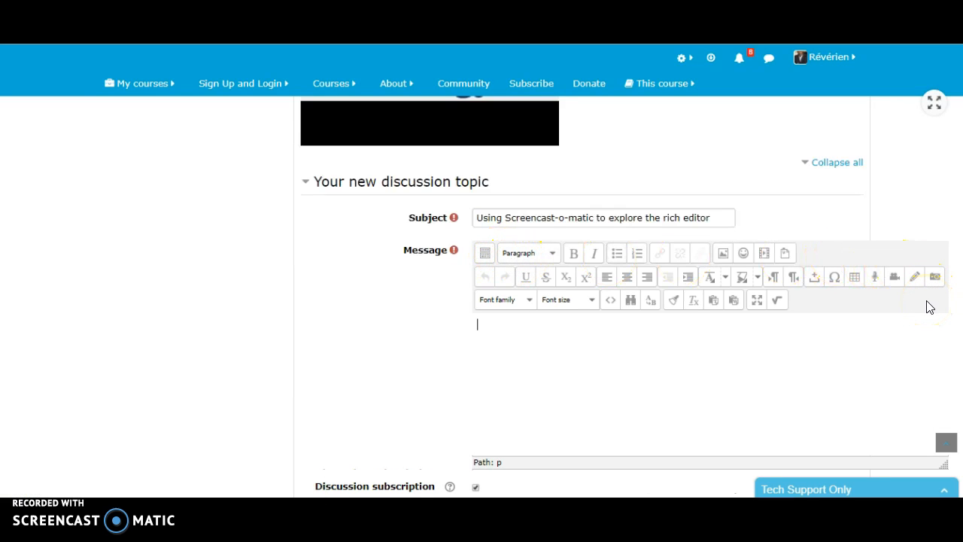
pyautogui.click(553, 254)
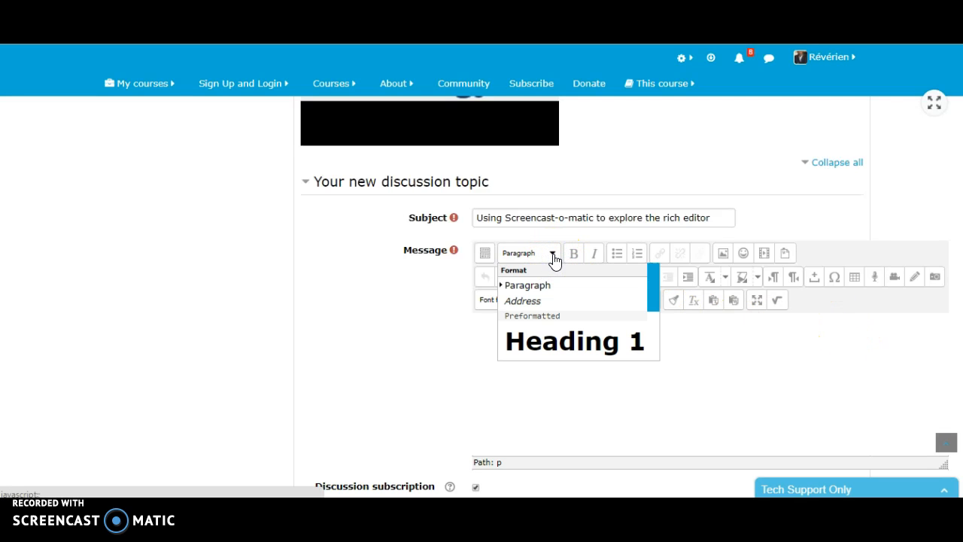
pyautogui.moveTo(652, 292); pyautogui.dragTo(669, 366)
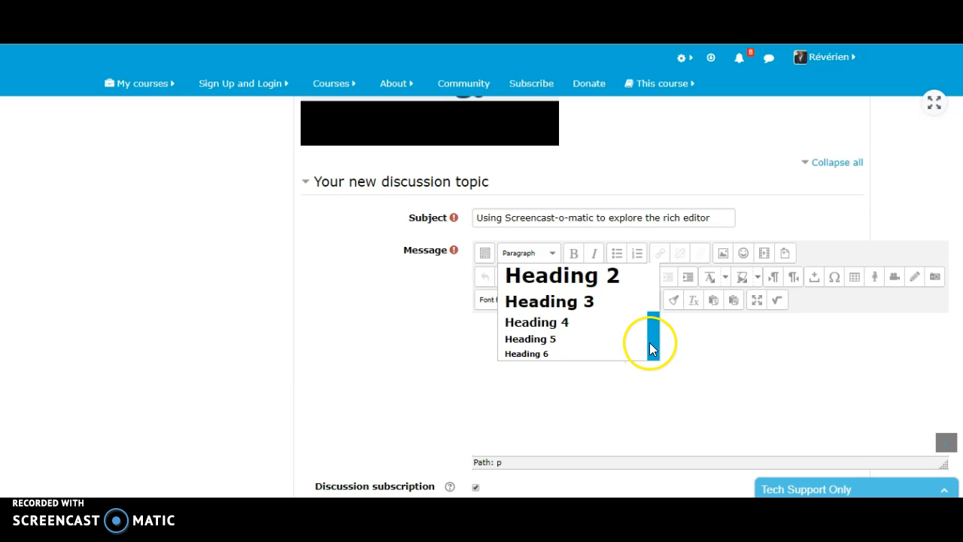
pyautogui.moveTo(651, 336); pyautogui.dragTo(655, 258)
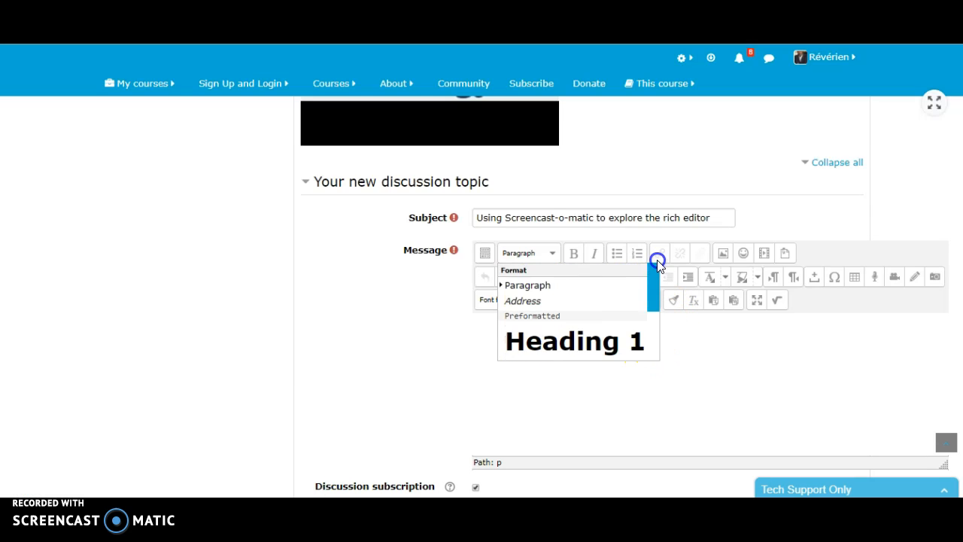
# Step: Paste the copied phrase "using Screencast-o-matic to explore the rich editor" into the message body
pyautogui.click(549, 385)
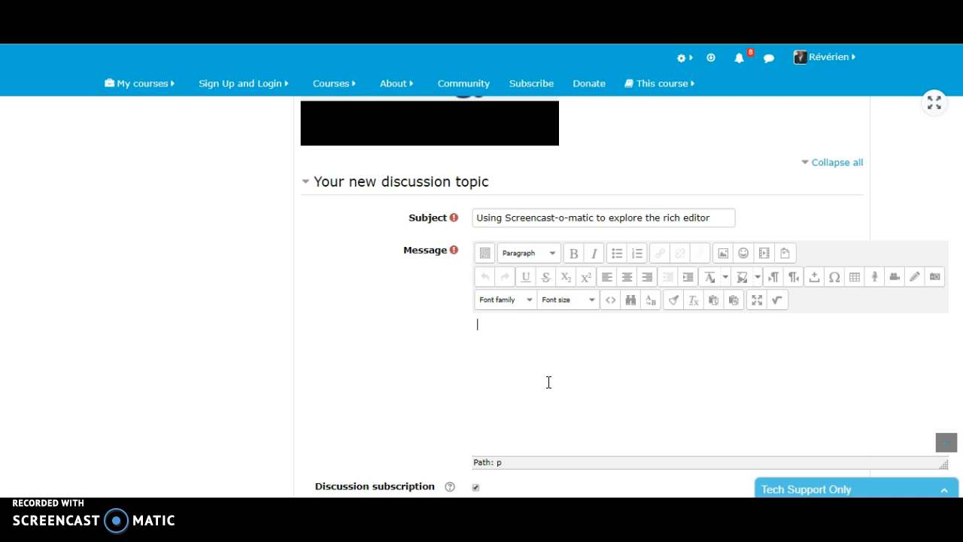
pyautogui.write('using Screencast-o-matic to explore the rich editor')
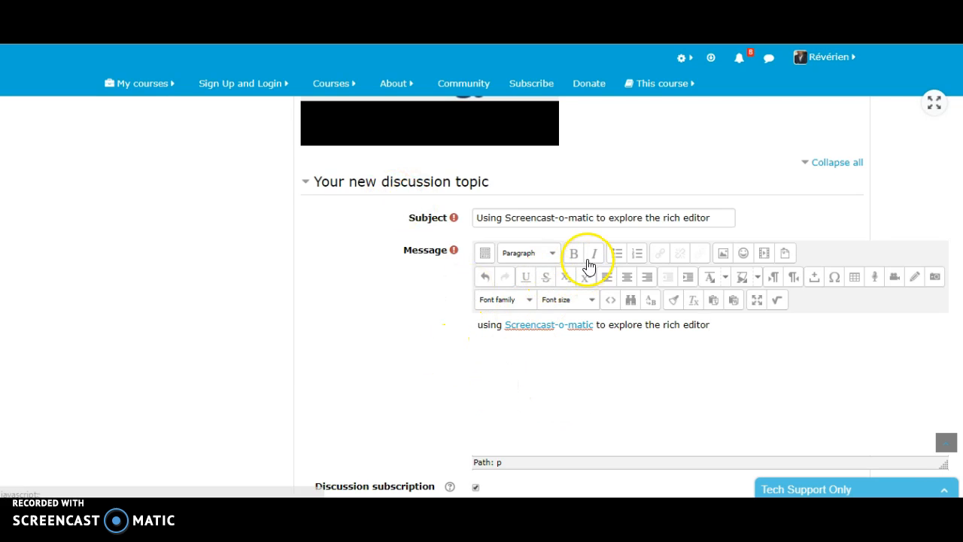
# Step: Try the Heading 2 format on the whole message line, followed by Heading 3
pyautogui.moveTo(727, 322); pyautogui.dragTo(441, 326)
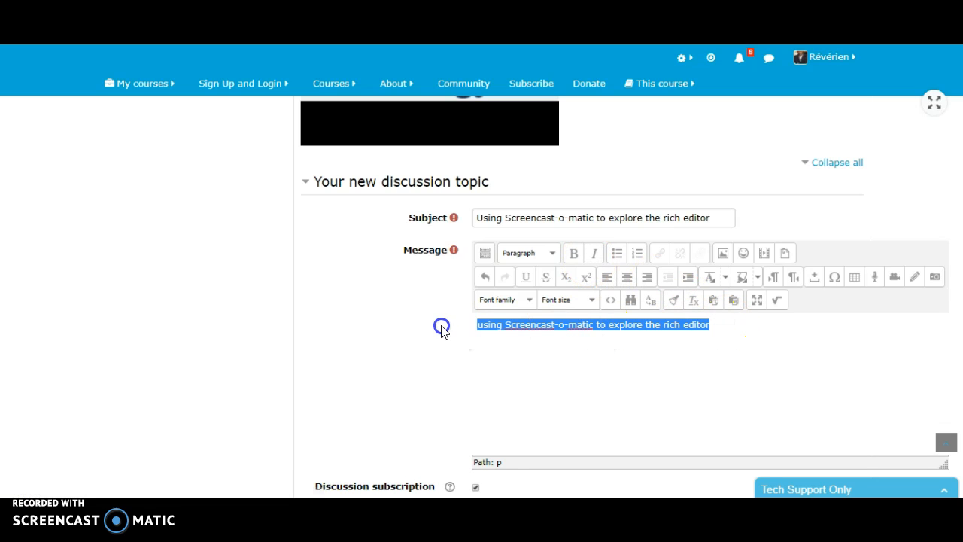
pyautogui.click(554, 254)
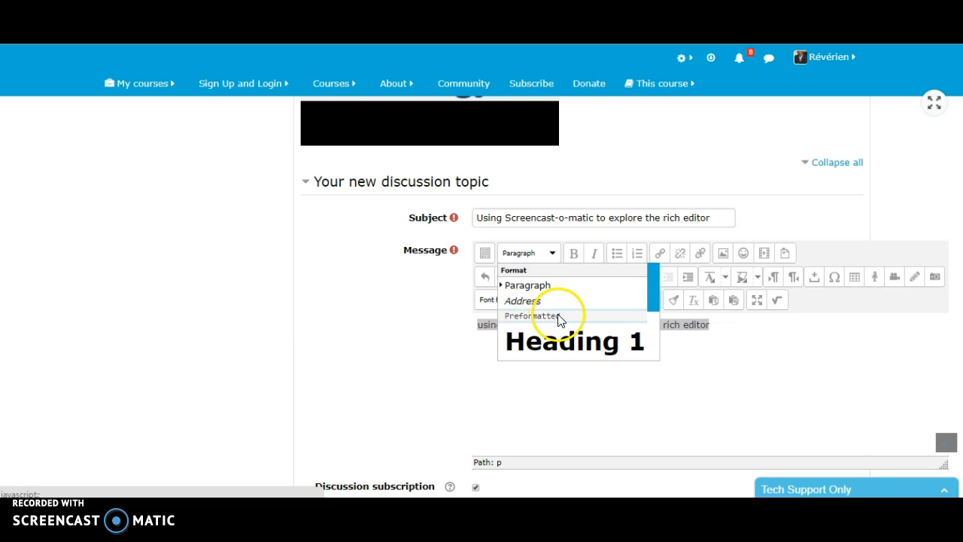
pyautogui.moveTo(657, 293); pyautogui.dragTo(654, 319)
pyautogui.click(584, 321)
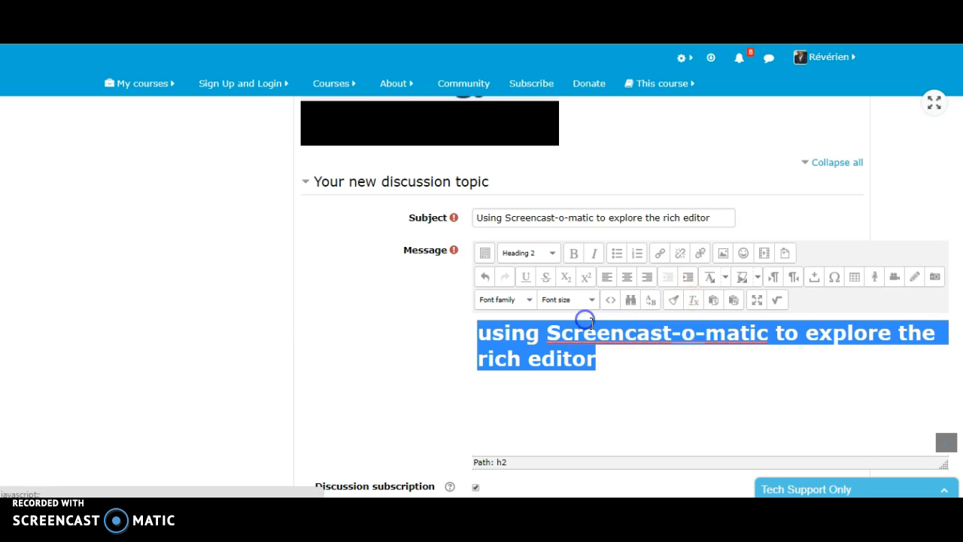
pyautogui.click(552, 252)
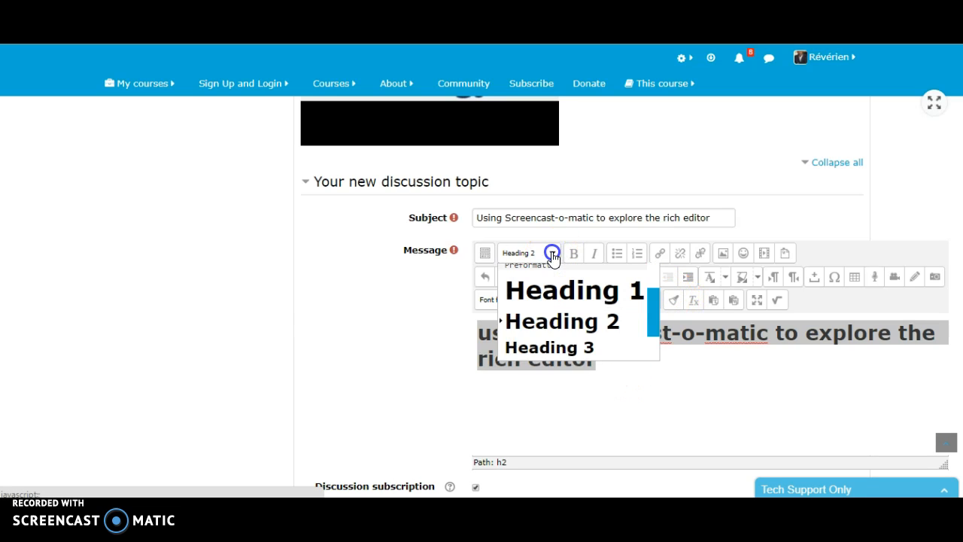
pyautogui.click(576, 347)
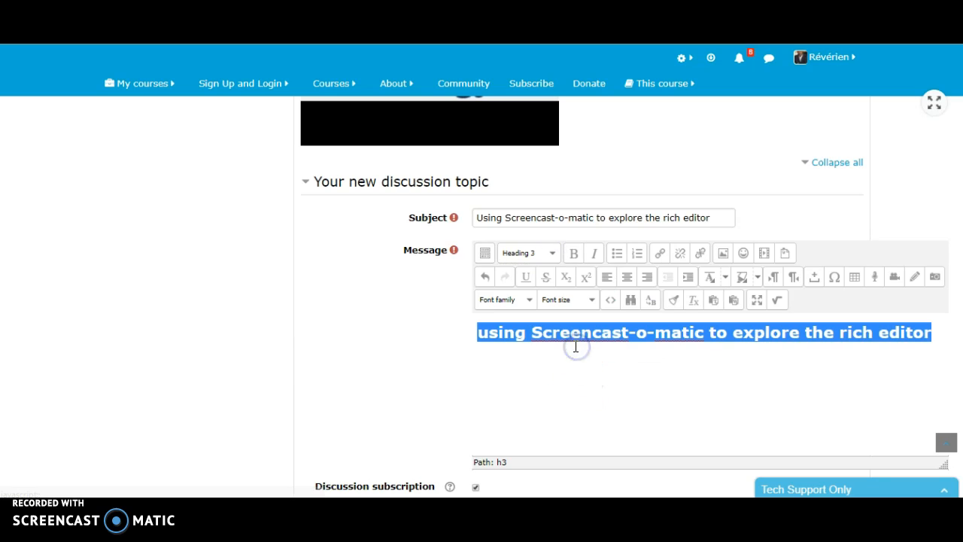
# Step: Try the Heading 6 format on the selected message line, followed by Heading 4
pyautogui.click(553, 253)
pyautogui.moveTo(660, 314); pyautogui.dragTo(655, 348)
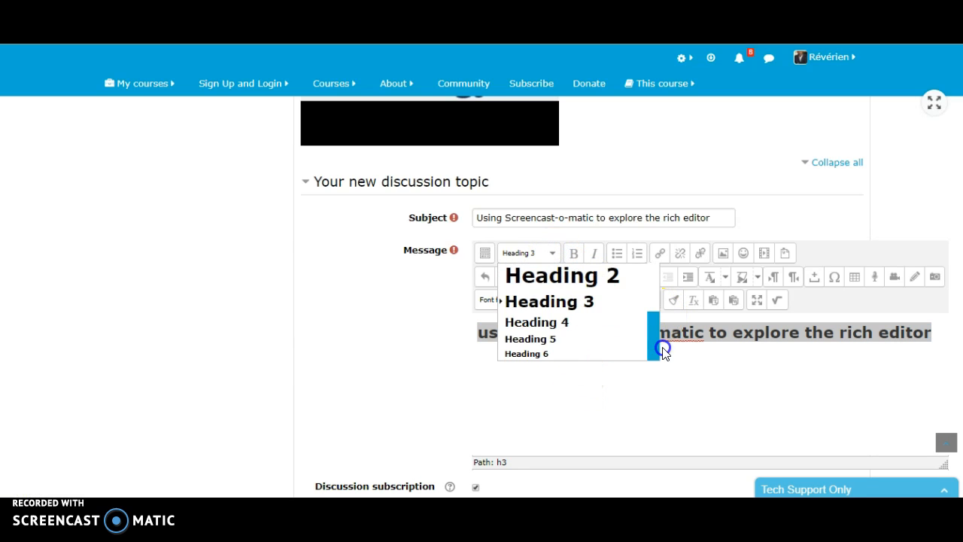
pyautogui.click(552, 352)
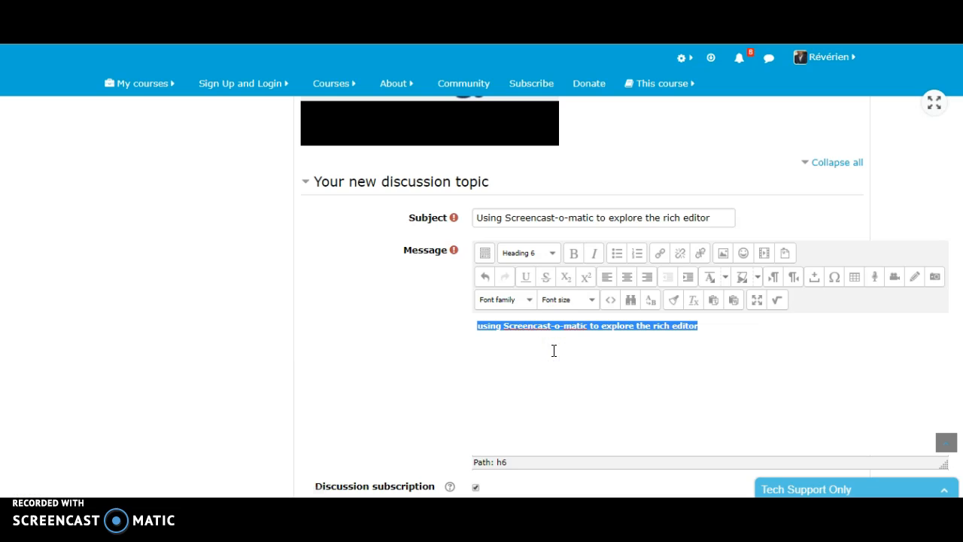
pyautogui.click(553, 254)
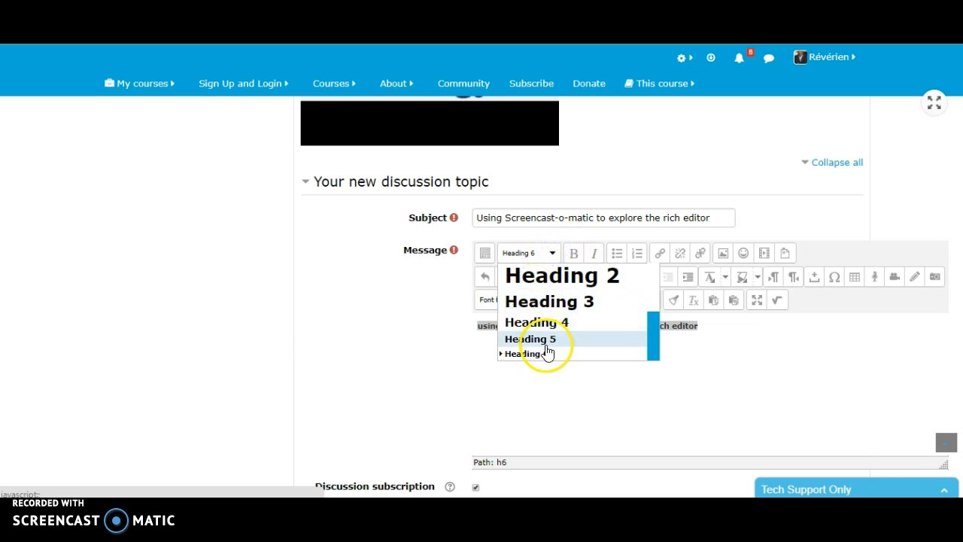
pyautogui.click(541, 323)
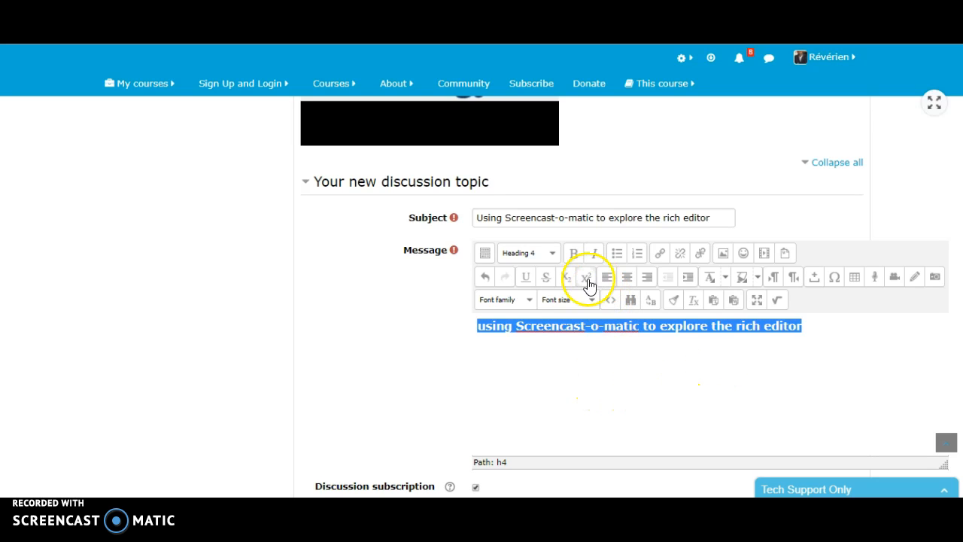
pyautogui.click(660, 368)
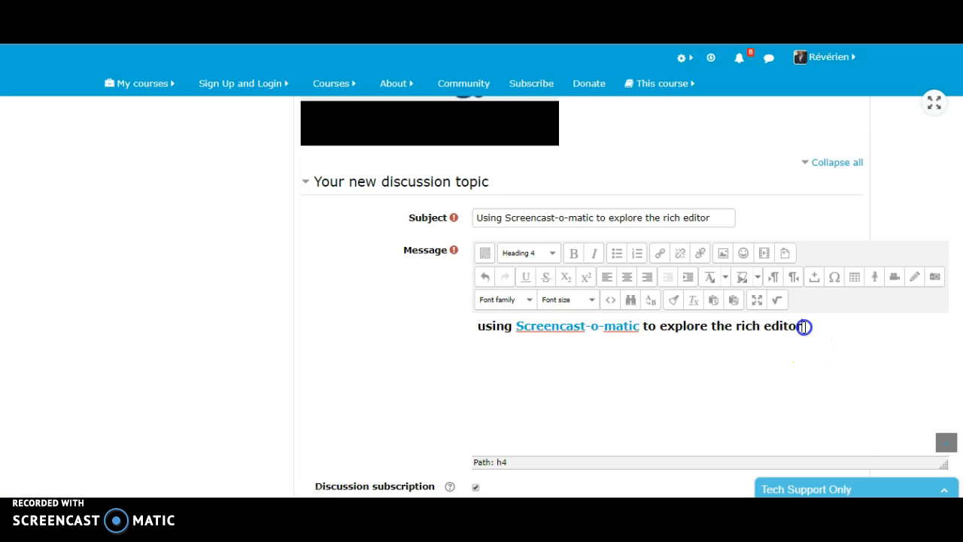
# Step: Set the whole message line back to the Paragraph format
pyautogui.moveTo(803, 327); pyautogui.dragTo(452, 327)
pyautogui.click(574, 254)
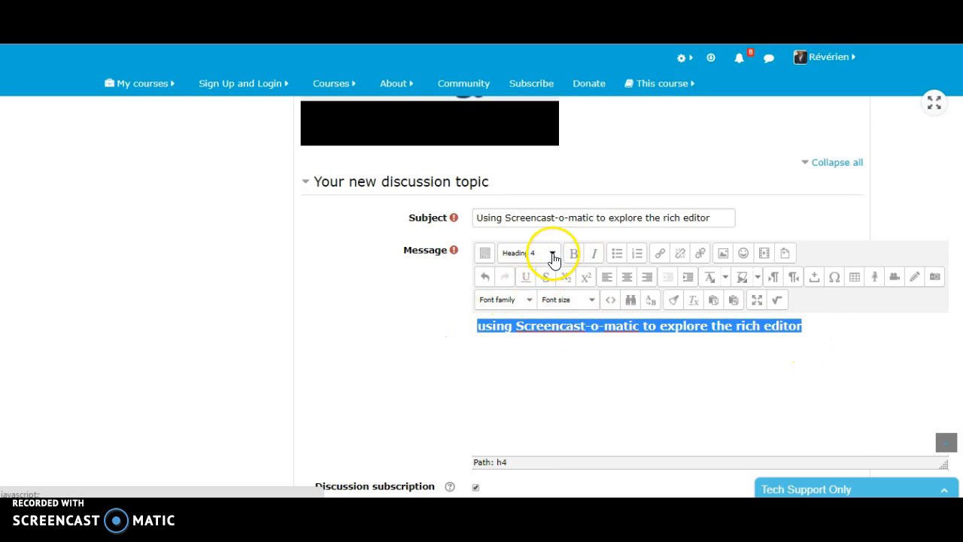
pyautogui.click(552, 253)
pyautogui.click(656, 301)
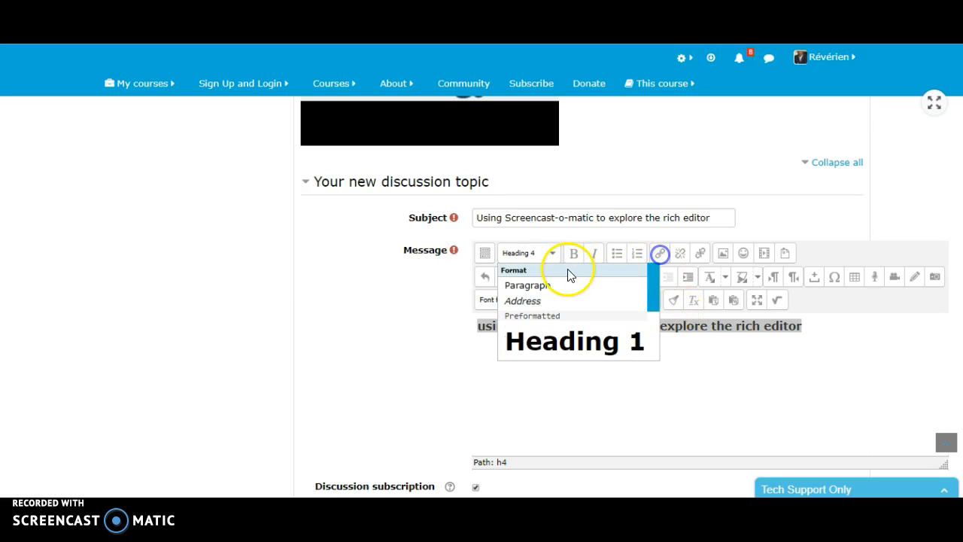
pyautogui.click(563, 286)
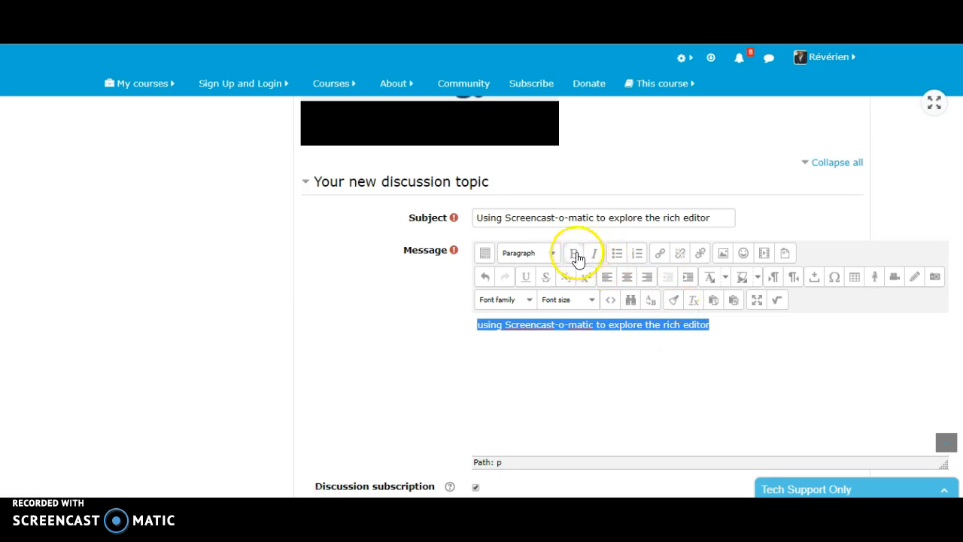
# Step: Make the message line bold and capitalize the first letter of "using"
pyautogui.click(574, 254)
pyautogui.click(755, 331)
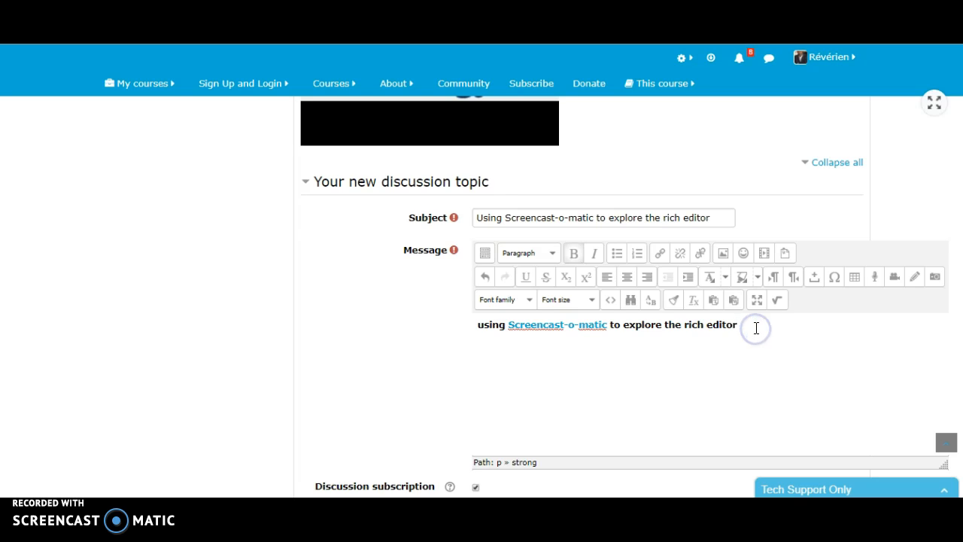
pyautogui.click(479, 325)
pyautogui.write('U')
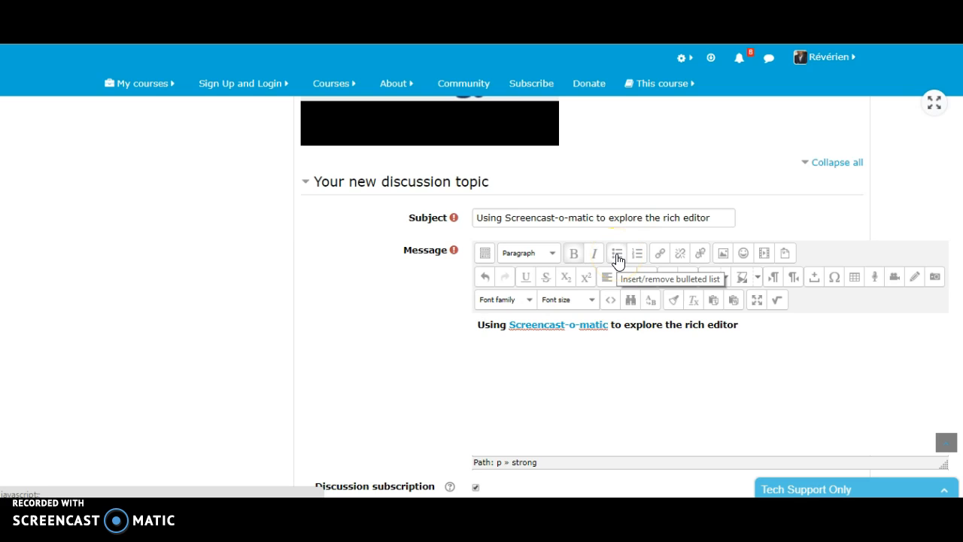
# Step: Split the message line into four paragraphs: "Using", "Screencast-o-matic", "to explore" and "the rich editor"
pyautogui.click(511, 325)
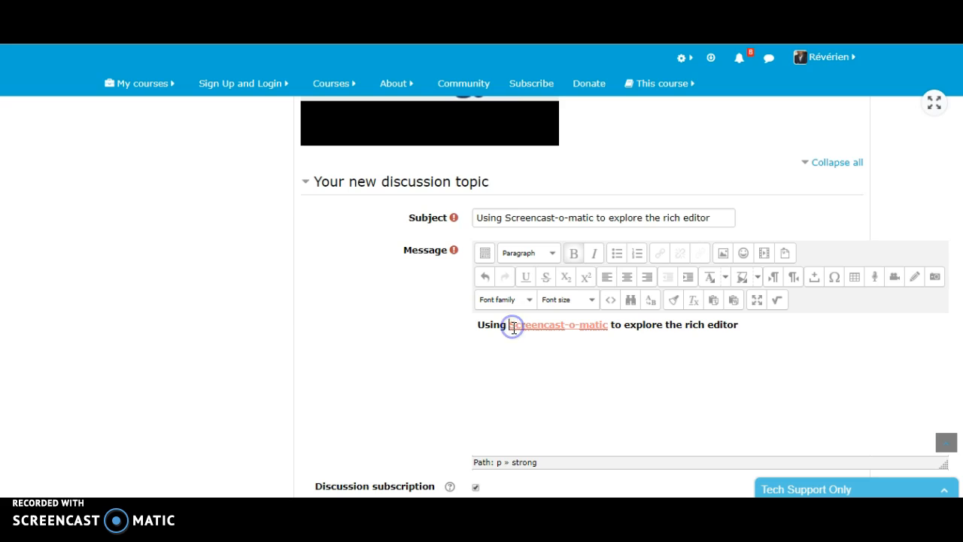
pyautogui.press('Return')
pyautogui.click(584, 346)
pyautogui.press('Return')
pyautogui.click(488, 365)
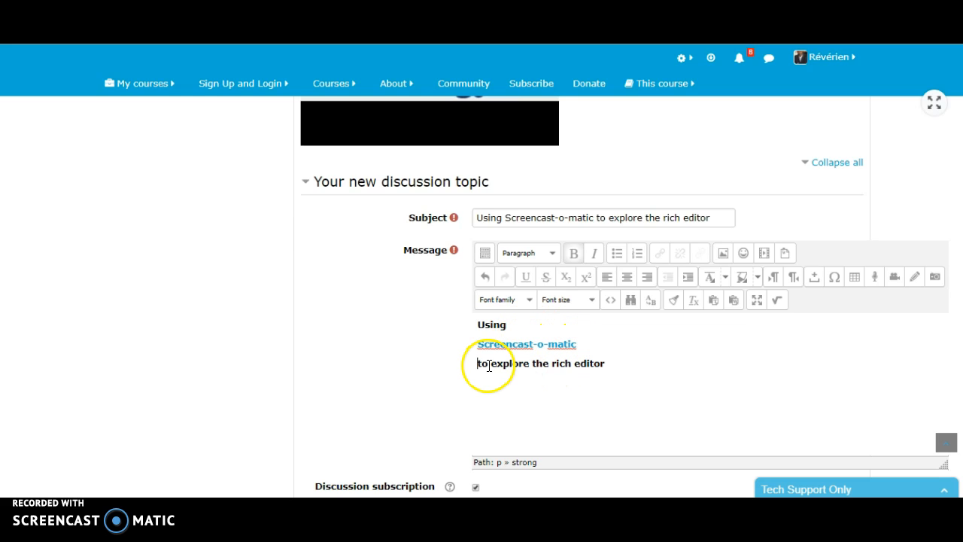
pyautogui.click(532, 363)
pyautogui.press('Return')
# Step: Turn the four message paragraphs into a numbered list and remove the numbering again
pyautogui.moveTo(553, 385); pyautogui.dragTo(457, 323)
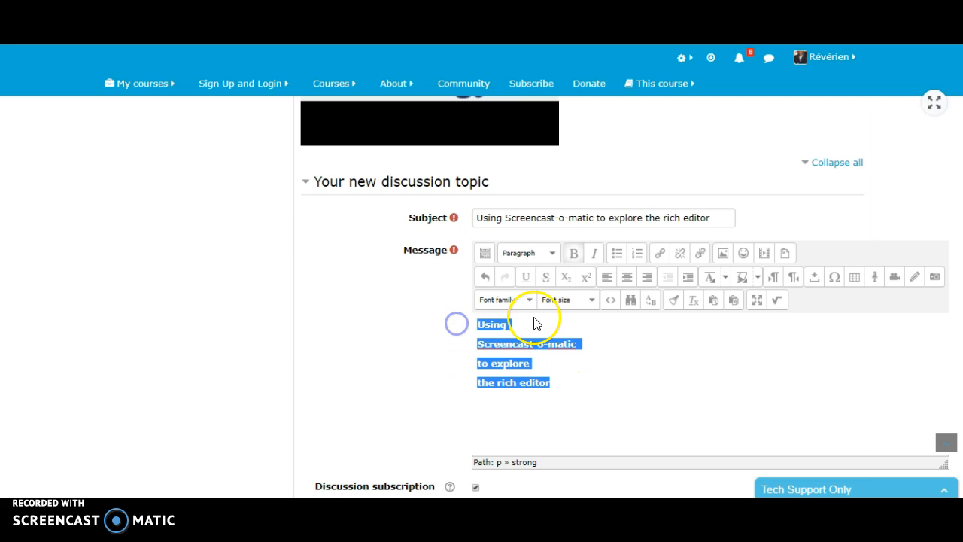
pyautogui.click(639, 257)
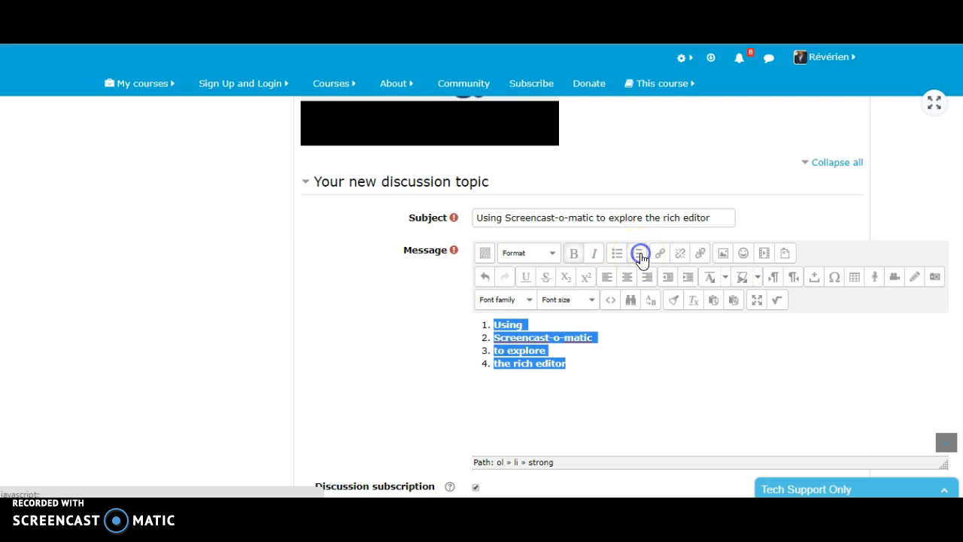
pyautogui.click(638, 255)
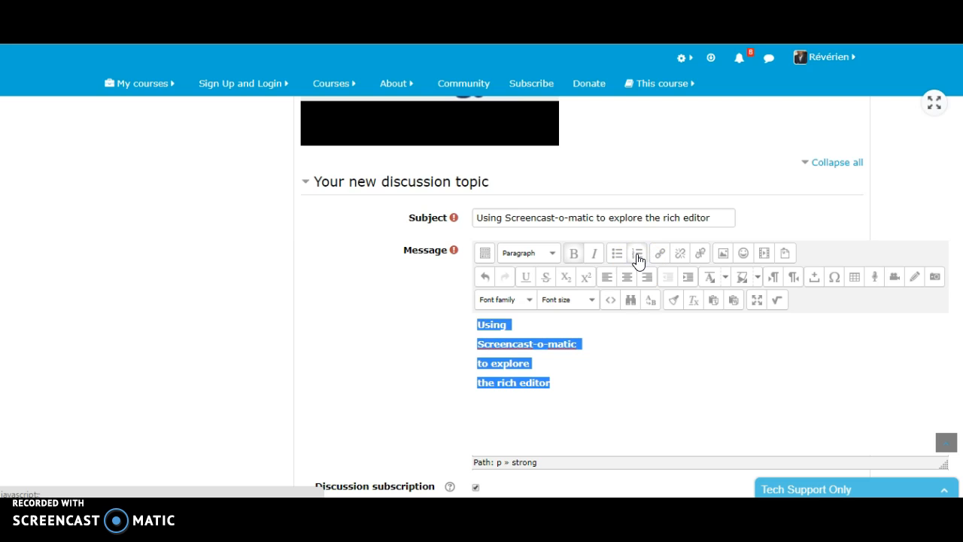
pyautogui.click(645, 361)
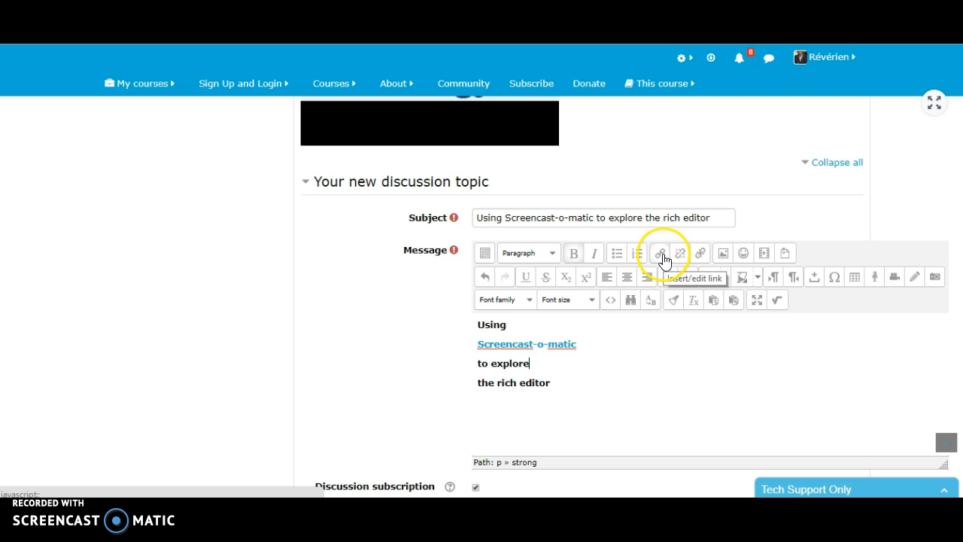
# Step: Select the "Screencast-o-matic" paragraph for linking and look up its website, screencastomatic.com, in a new browser tab
pyautogui.moveTo(580, 344); pyautogui.dragTo(486, 349)
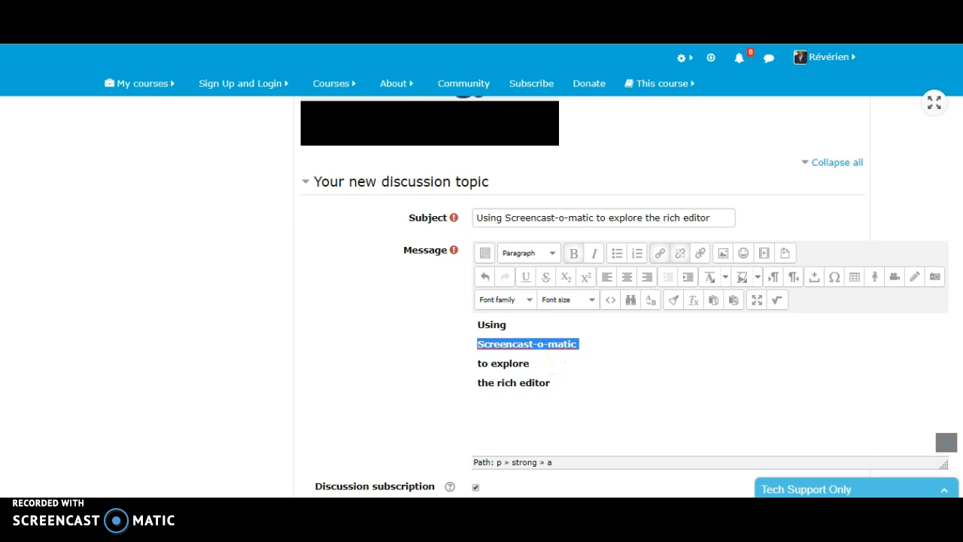
pyautogui.hotkey('ctrl', 't')
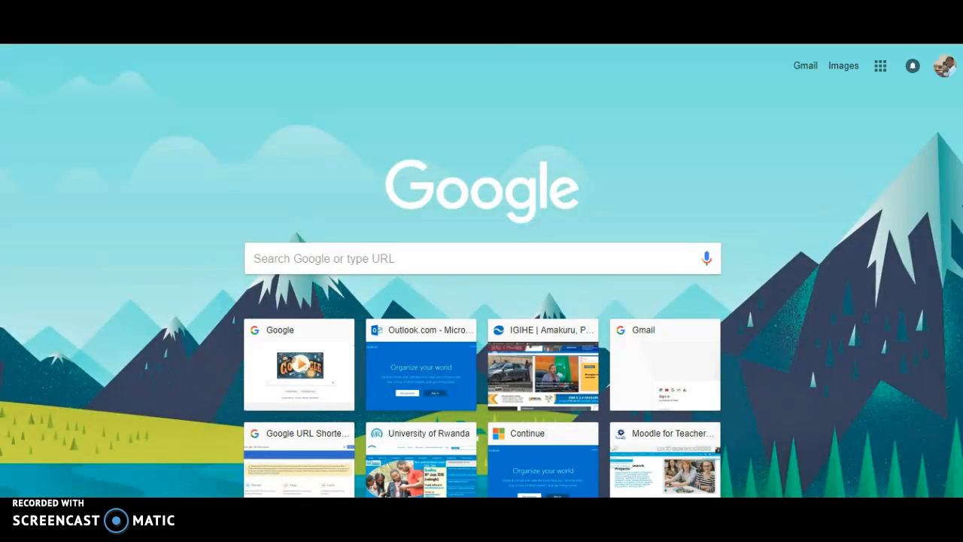
pyautogui.write('ww')
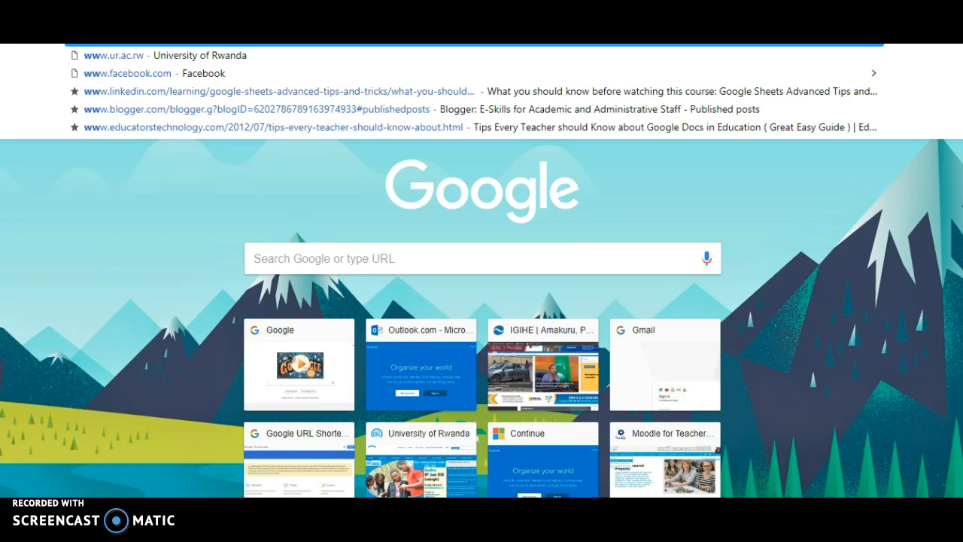
pyautogui.press('Right')
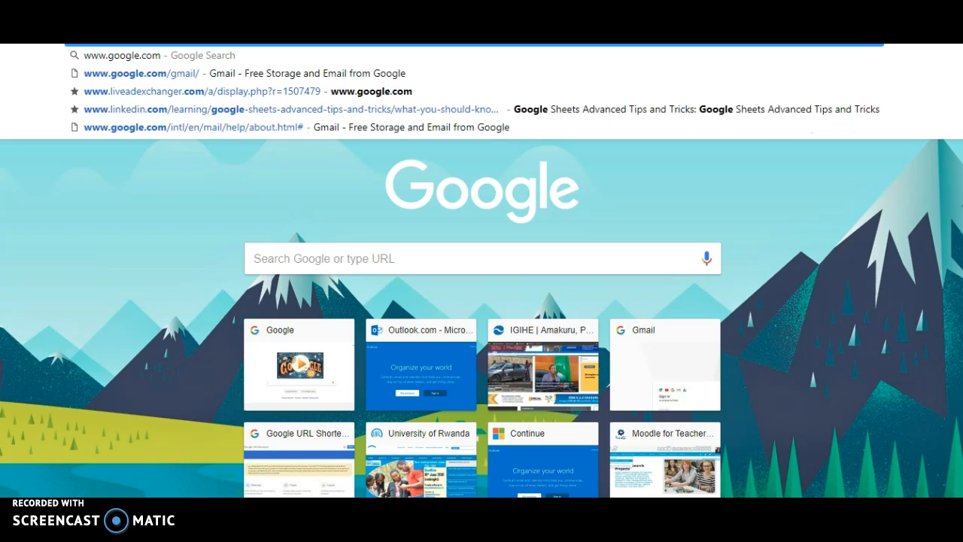
pyautogui.write('screen')
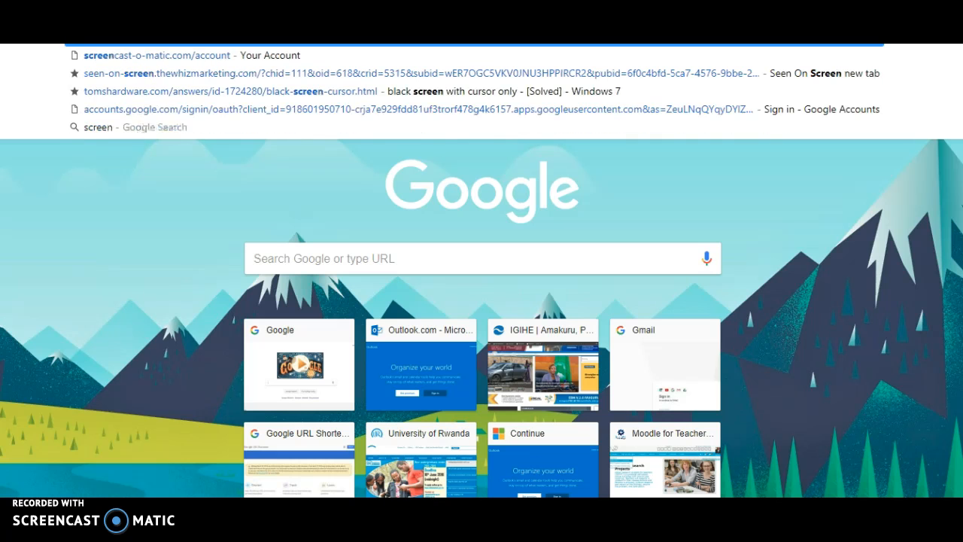
pyautogui.write('cast')
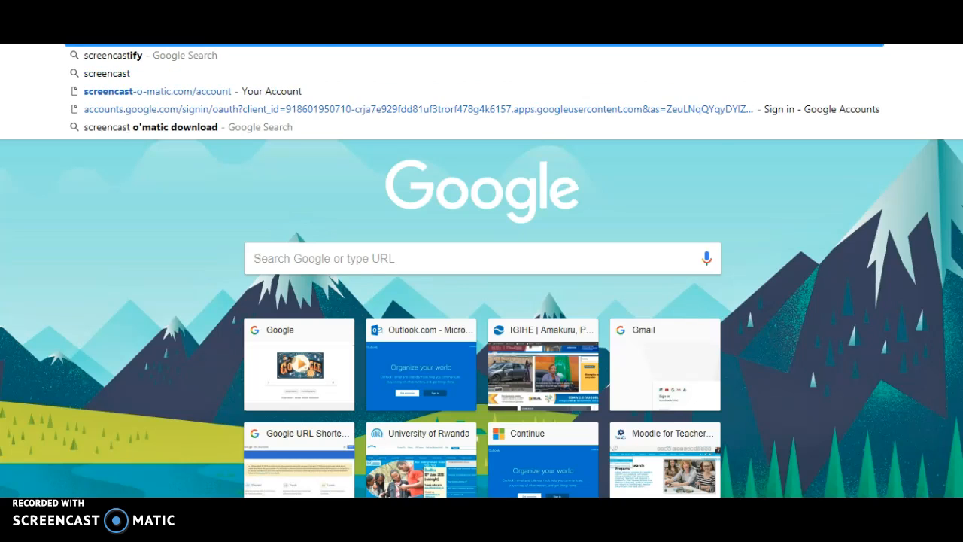
pyautogui.write('omatic')
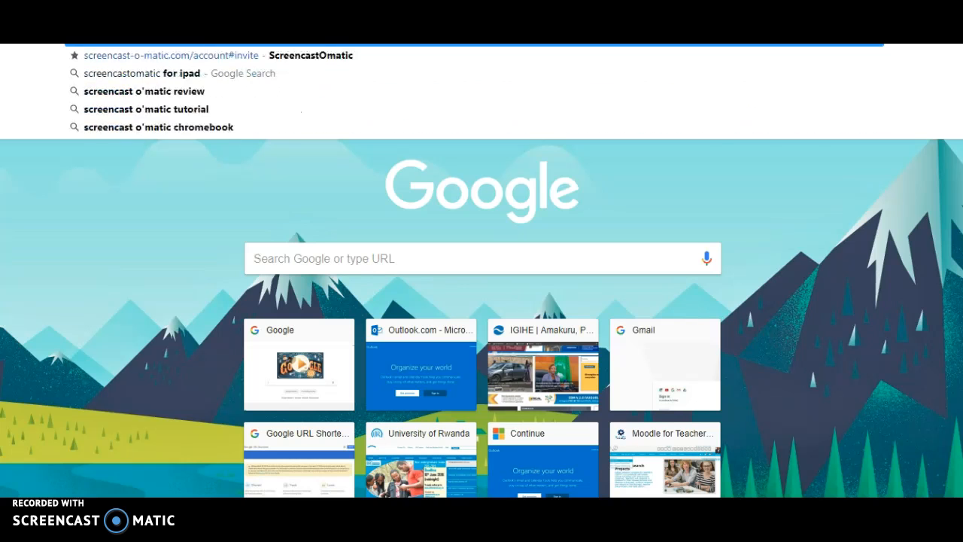
pyautogui.write('.com')
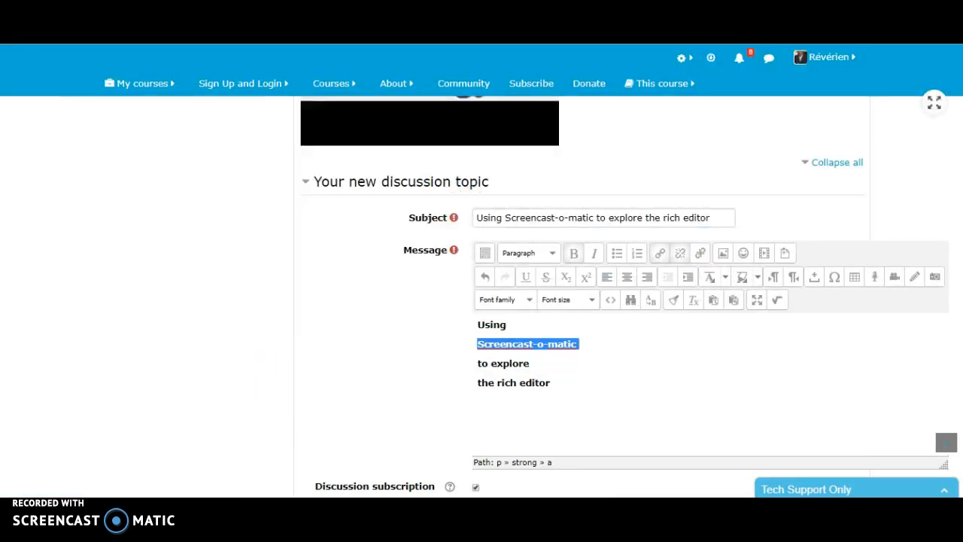
pyautogui.click(662, 256)
pyautogui.click(446, 197)
pyautogui.write('http://screencastomatic.com')
pyautogui.click(456, 204)
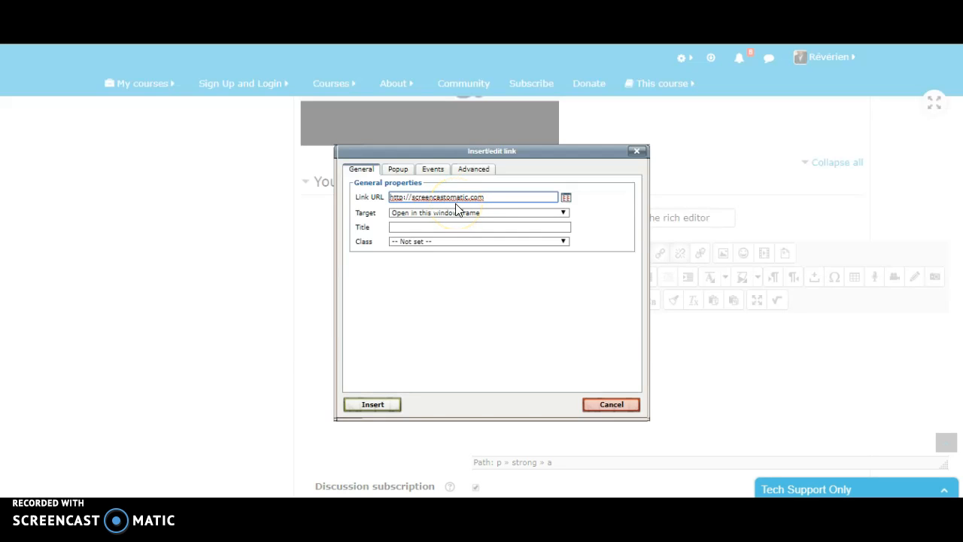
pyautogui.click(378, 404)
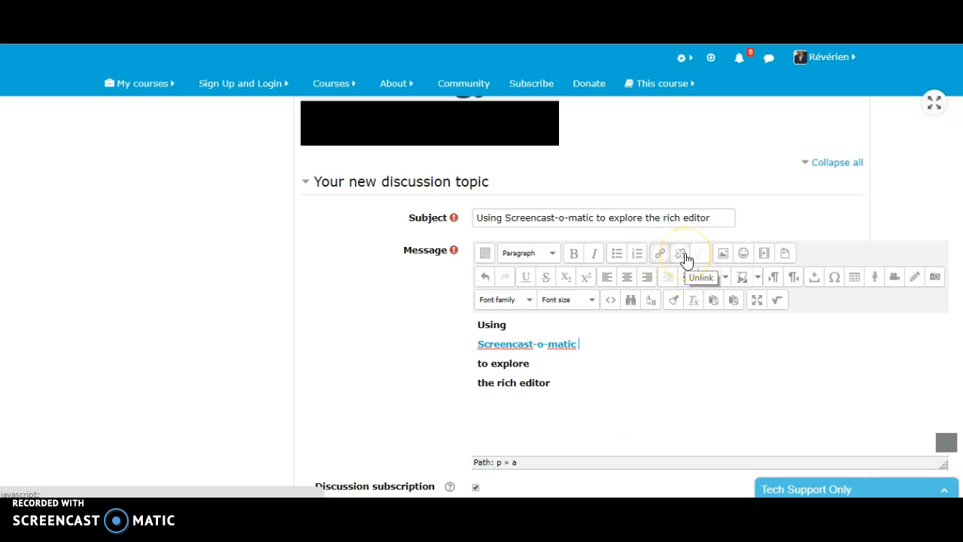
# Step: View the options for inserting Moodle media and leave without inserting anything
pyautogui.click(764, 253)
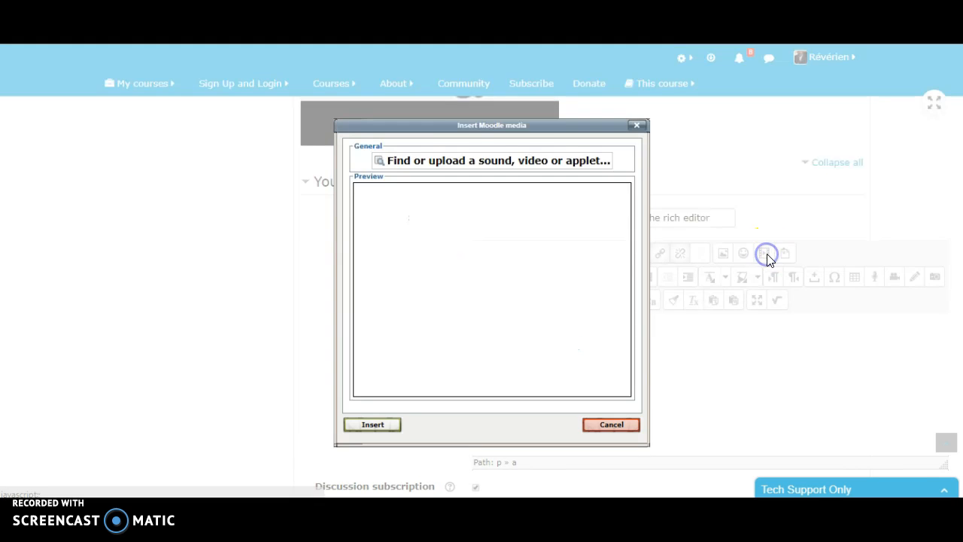
pyautogui.click(638, 127)
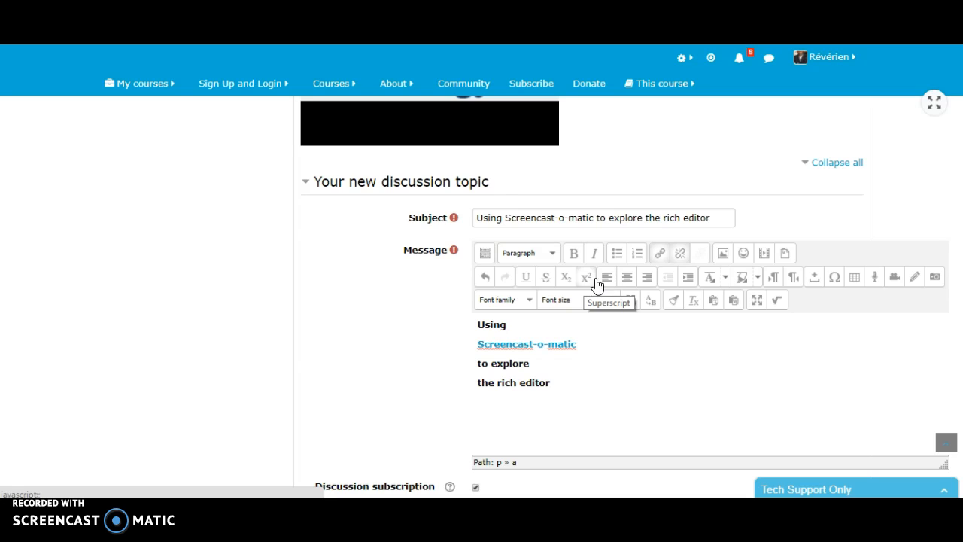
# Step: Add a 2 directly after "Using" in the message and format it as superscript
pyautogui.click(530, 329)
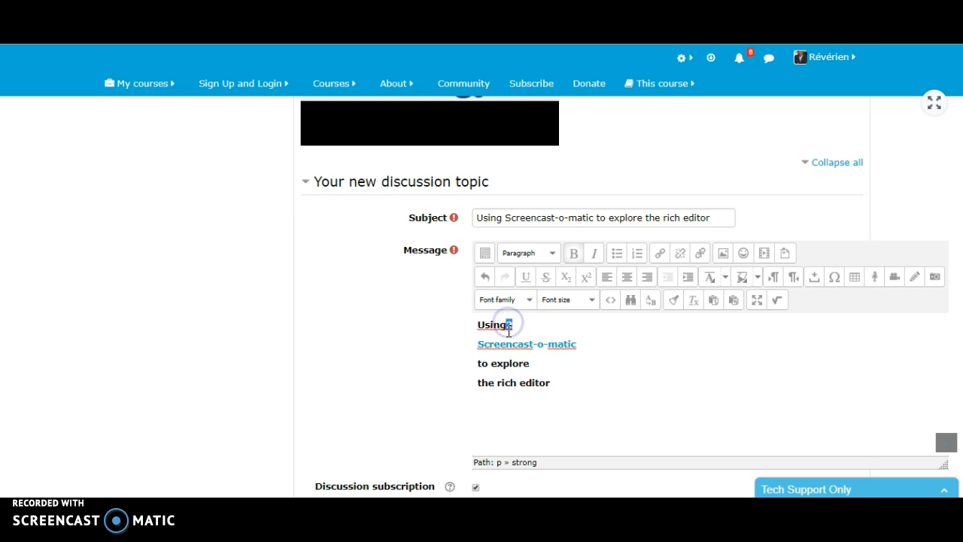
pyautogui.click(587, 277)
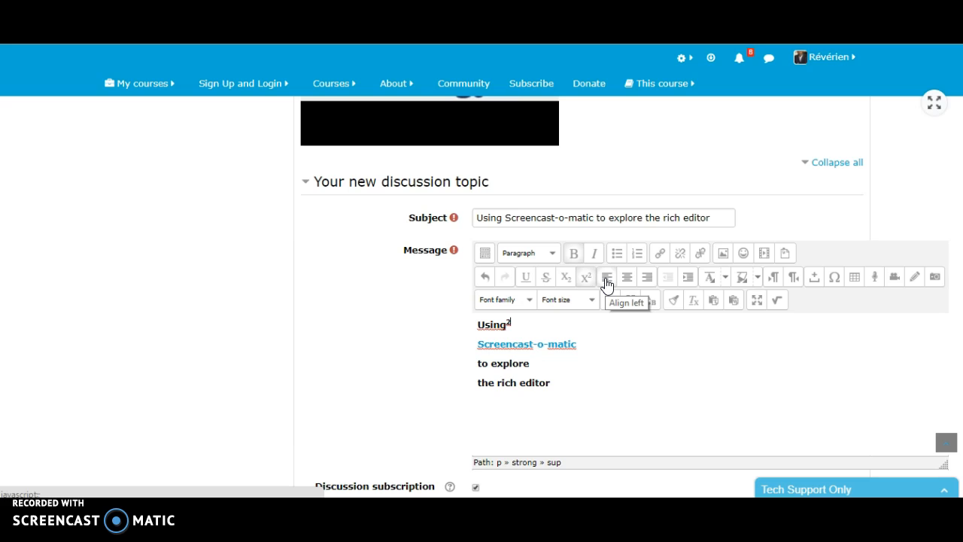
# Step: Try left, centred and right alignment in turn on all four message paragraphs
pyautogui.moveTo(555, 404); pyautogui.dragTo(478, 316)
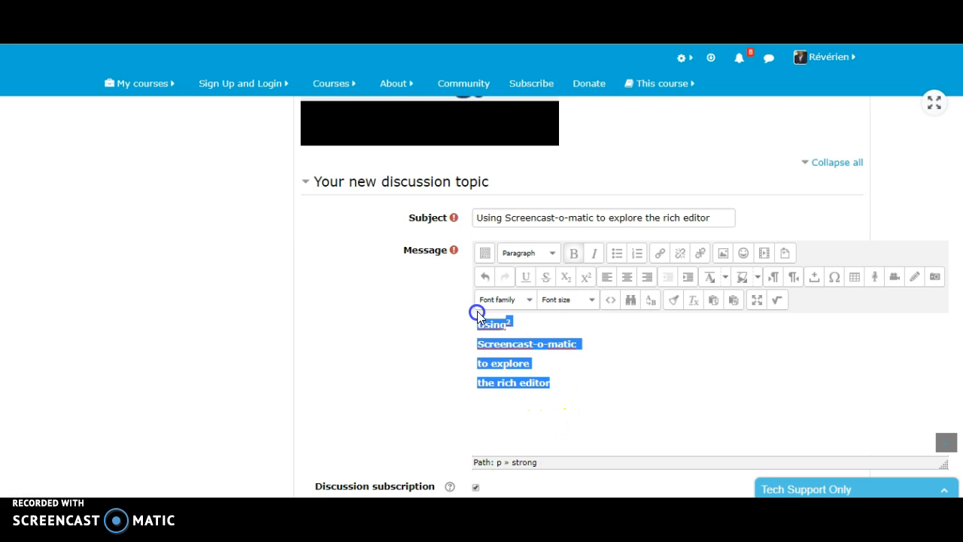
pyautogui.click(608, 278)
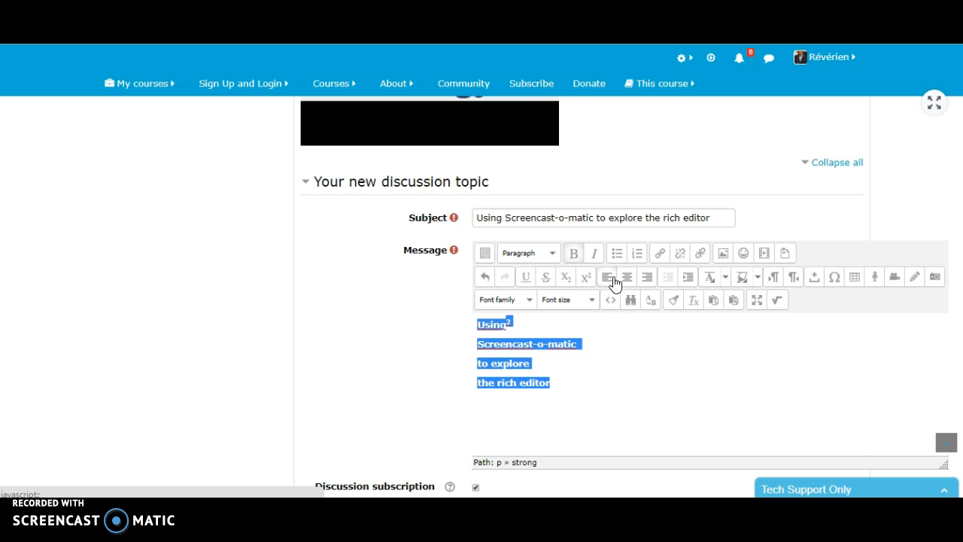
pyautogui.click(630, 279)
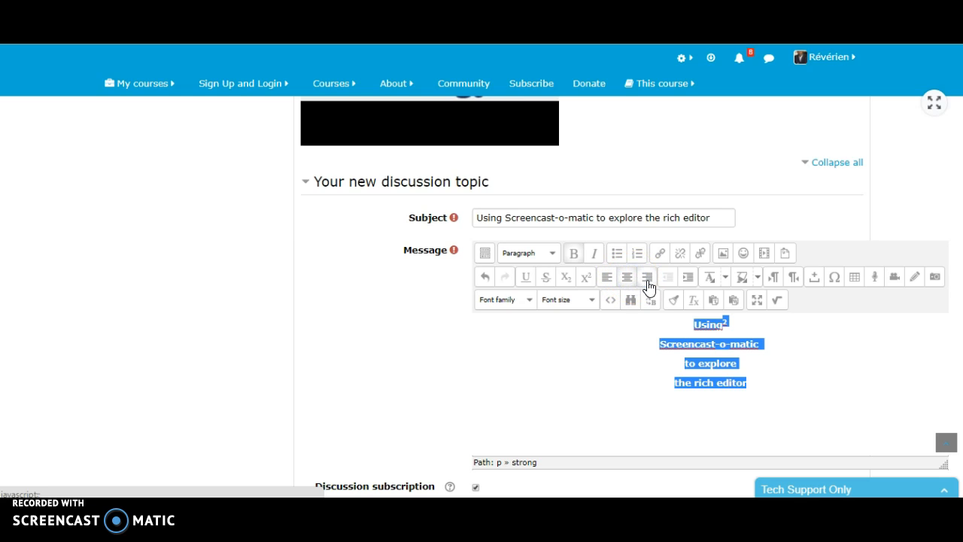
pyautogui.click(648, 279)
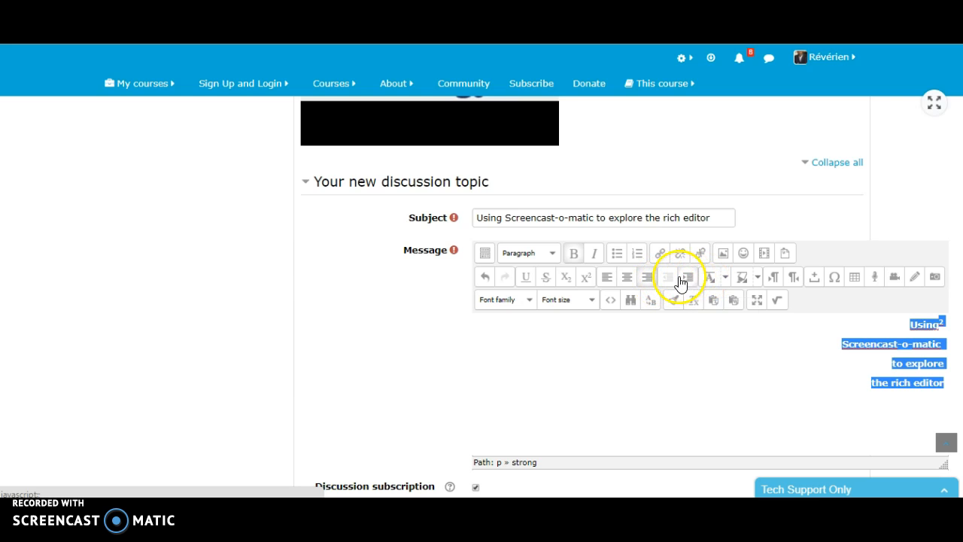
# Step: Align the four message paragraphs to the left and indent them all by one level
pyautogui.click(608, 277)
pyautogui.click(643, 331)
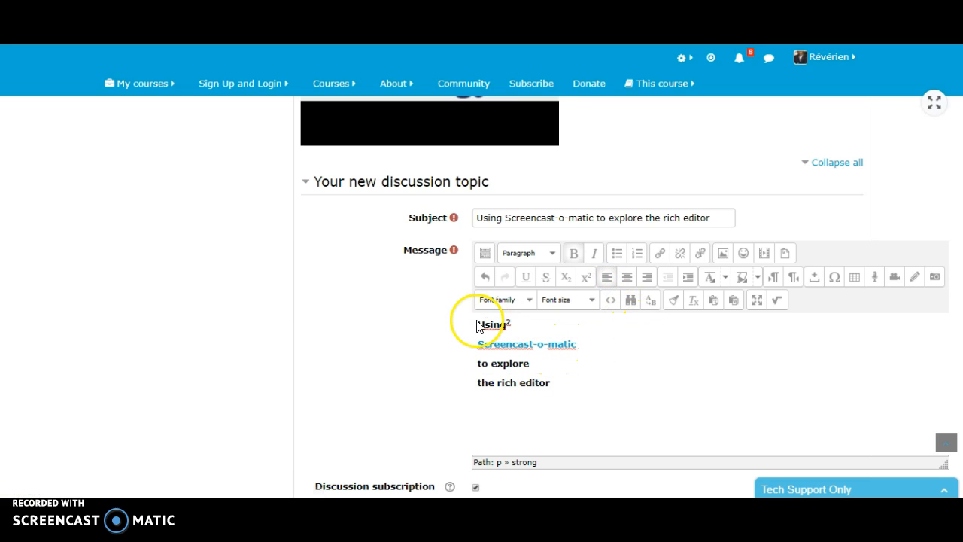
pyautogui.moveTo(477, 325); pyautogui.dragTo(561, 389)
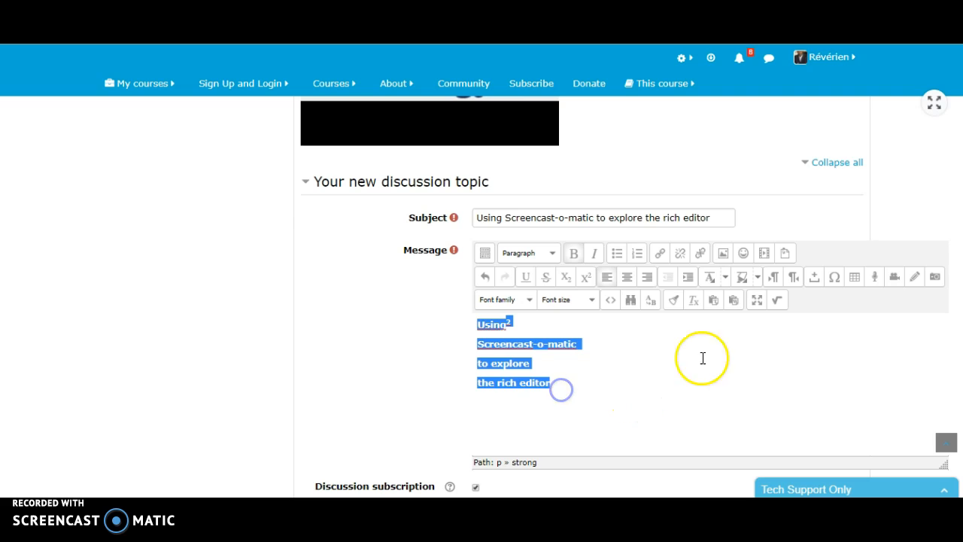
pyautogui.click(689, 278)
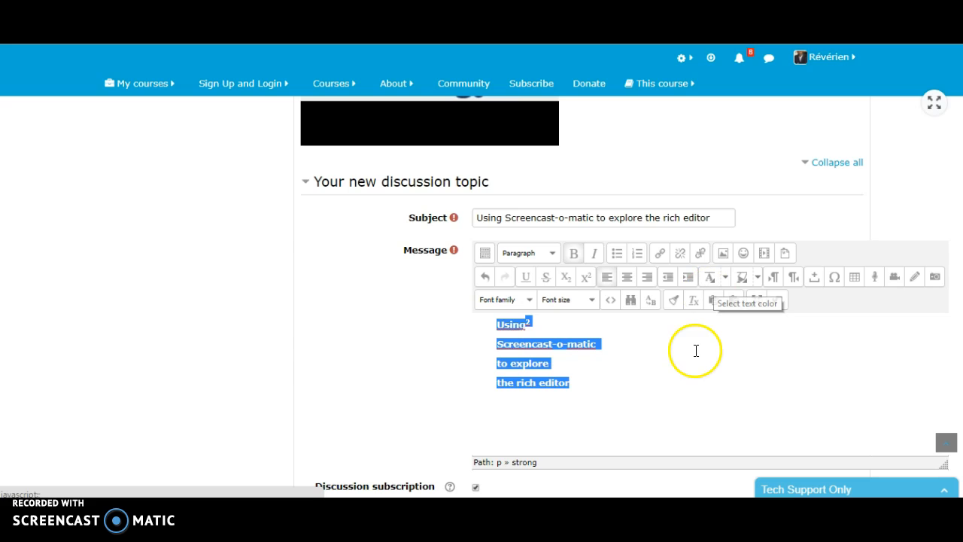
# Step: Color the text of the first message paragraph, "Using" with its superscript 2, green
pyautogui.click(542, 323)
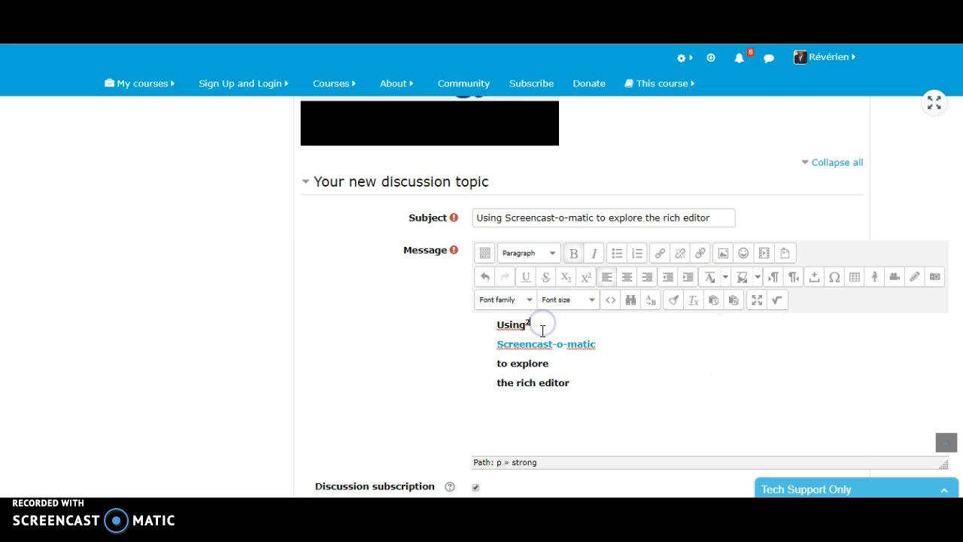
pyautogui.click(725, 279)
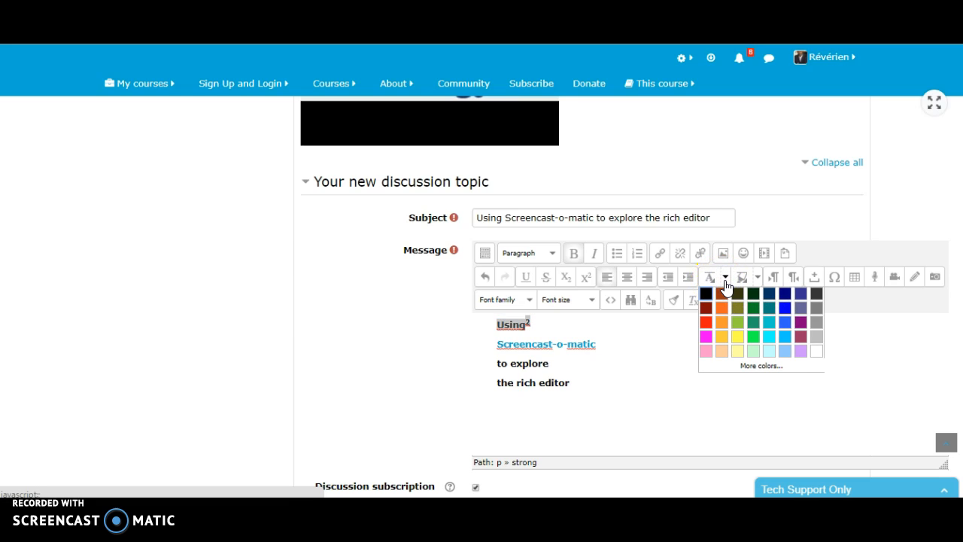
pyautogui.click(753, 306)
pyautogui.click(681, 376)
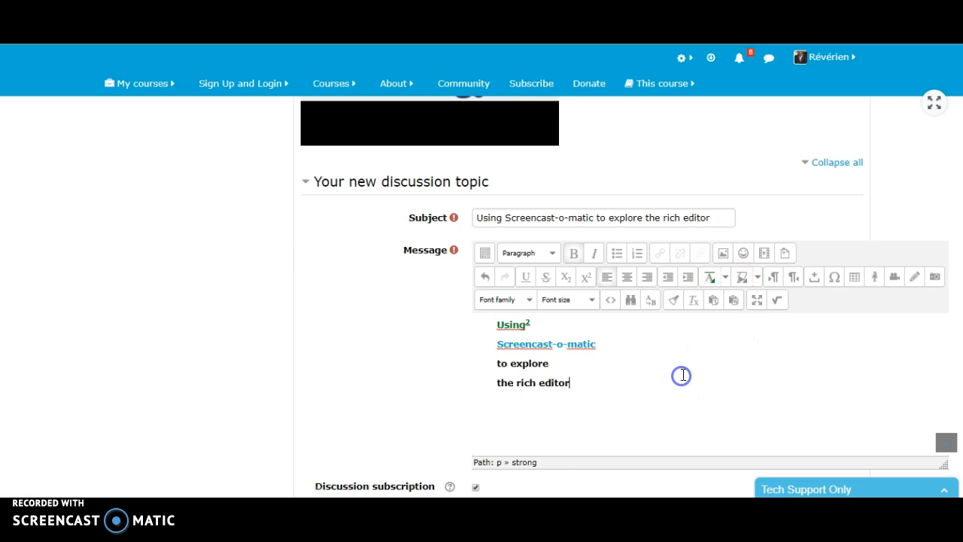
# Step: Change the text color of the first message paragraph, including the superscript 2, to blue
pyautogui.moveTo(495, 325); pyautogui.dragTo(568, 327)
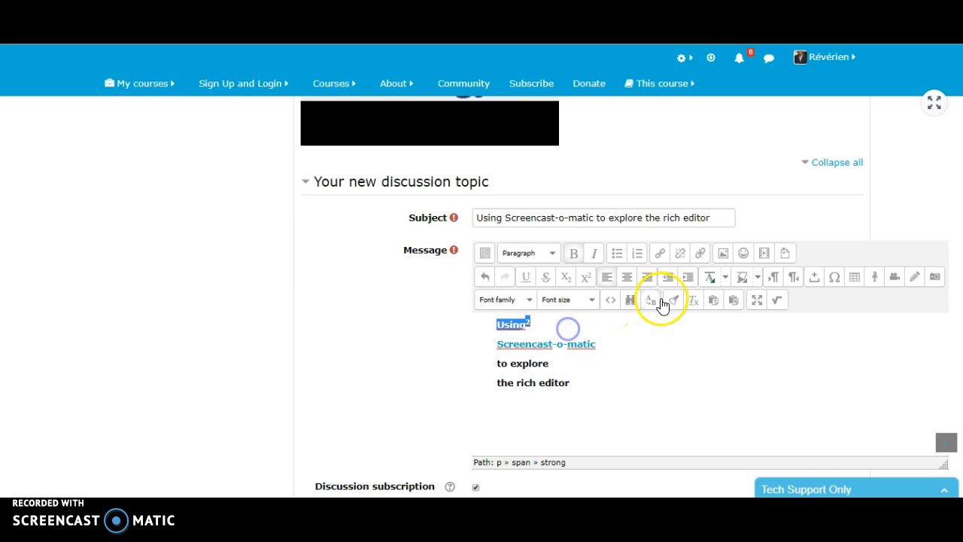
pyautogui.click(725, 277)
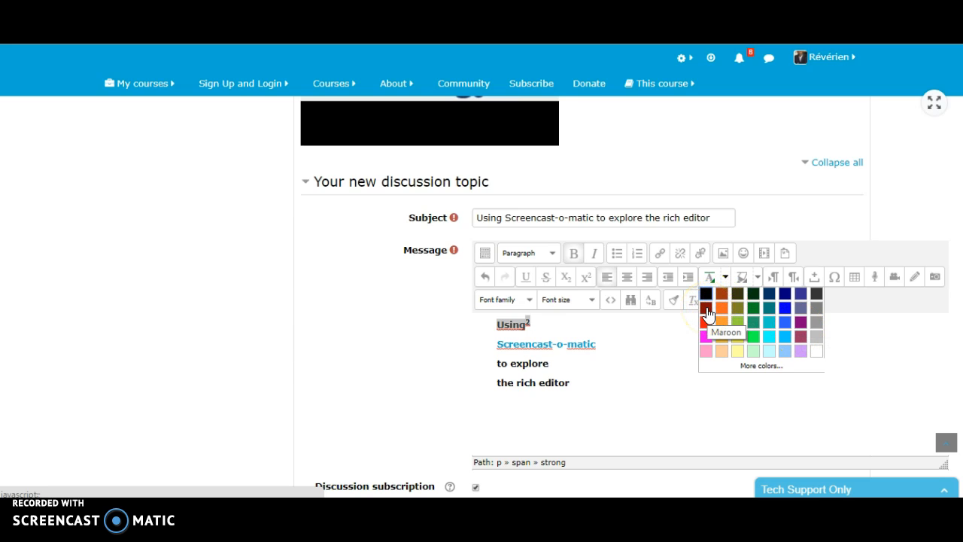
pyautogui.click(785, 312)
pyautogui.click(649, 364)
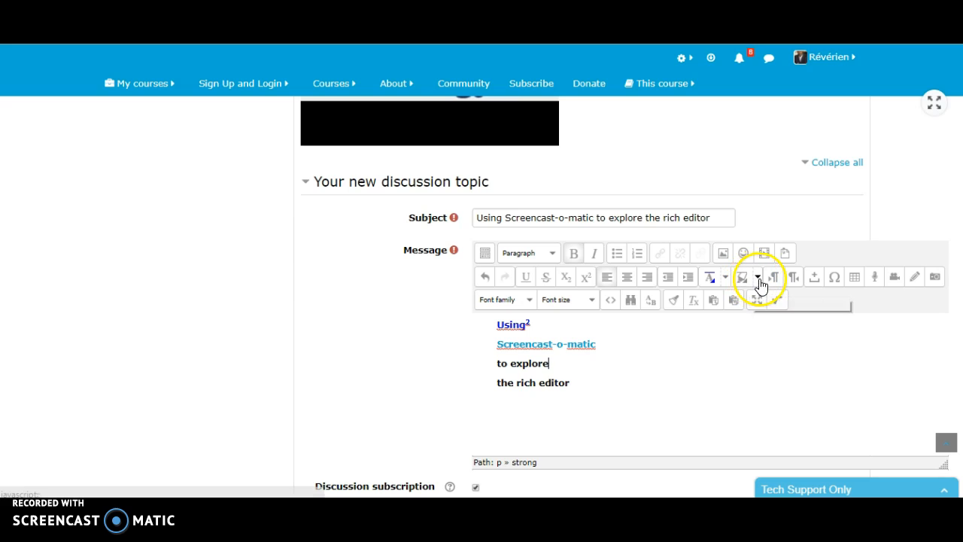
# Step: Give the "Using" paragraph, including its superscript 2, a pale cyan background color
pyautogui.moveTo(544, 322); pyautogui.dragTo(481, 326)
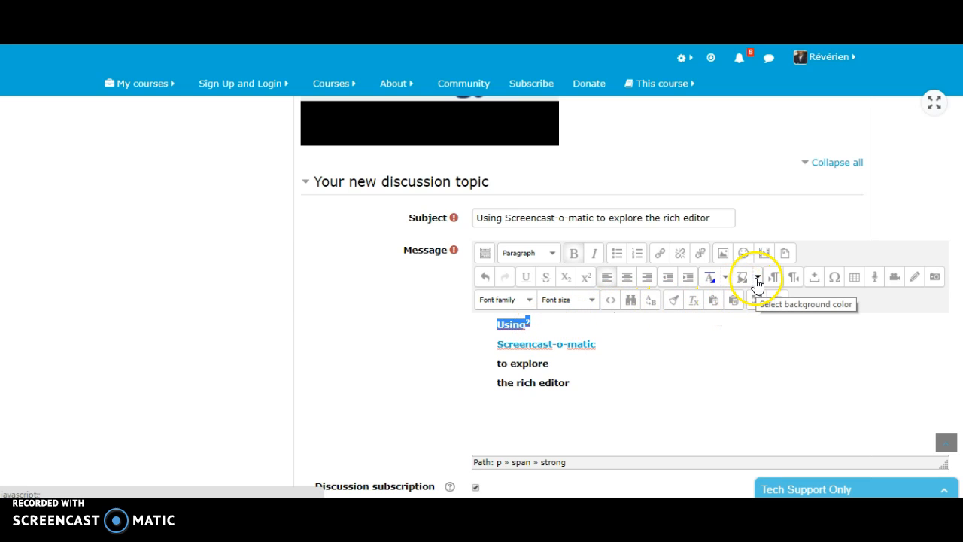
pyautogui.click(757, 280)
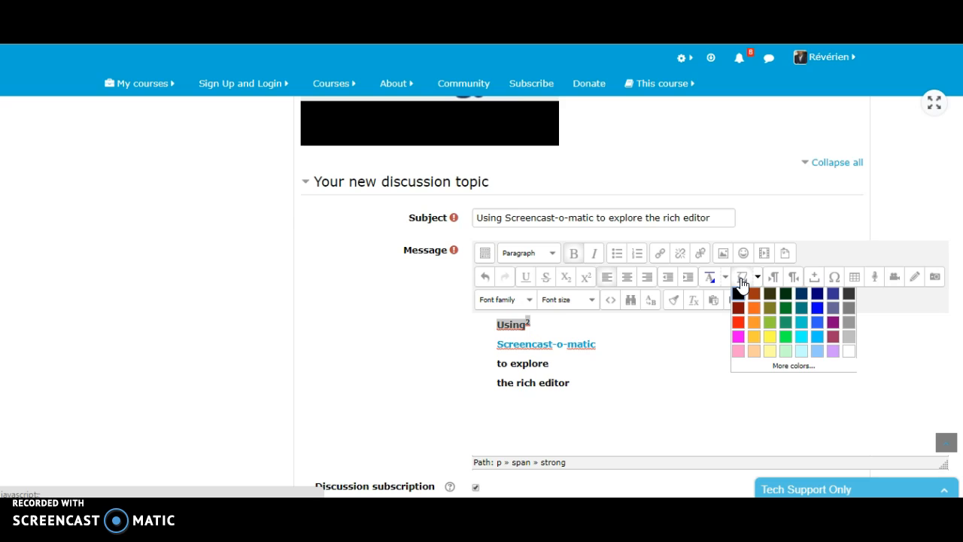
pyautogui.click(802, 357)
pyautogui.click(688, 360)
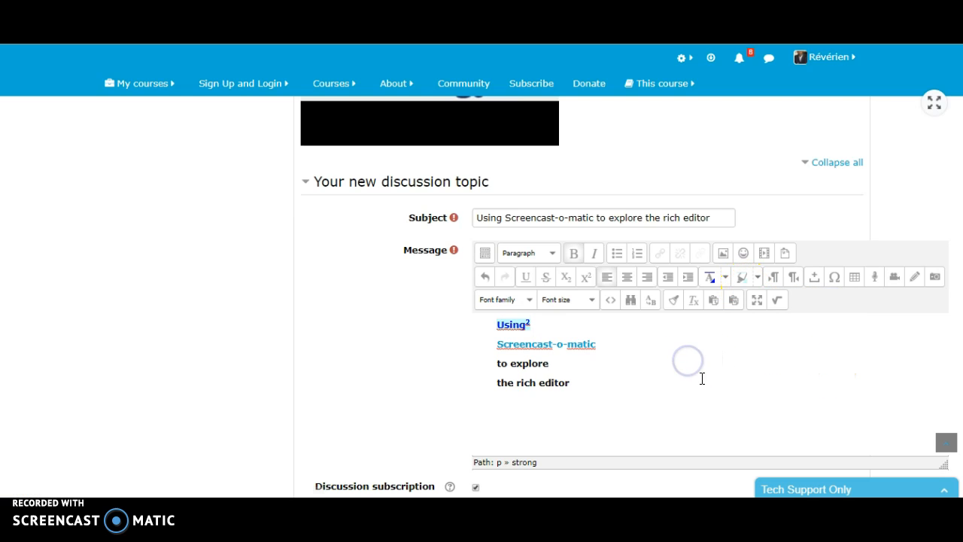
# Step: Highlight the linked "Screencast-o-matic" text with a yellow background color
pyautogui.moveTo(600, 345); pyautogui.dragTo(524, 344)
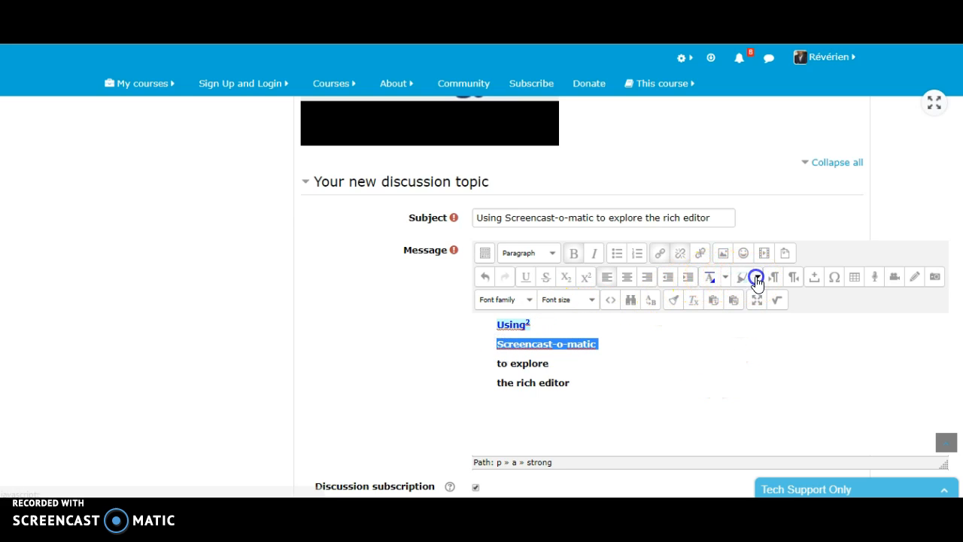
pyautogui.click(758, 277)
pyautogui.click(770, 336)
pyautogui.click(684, 387)
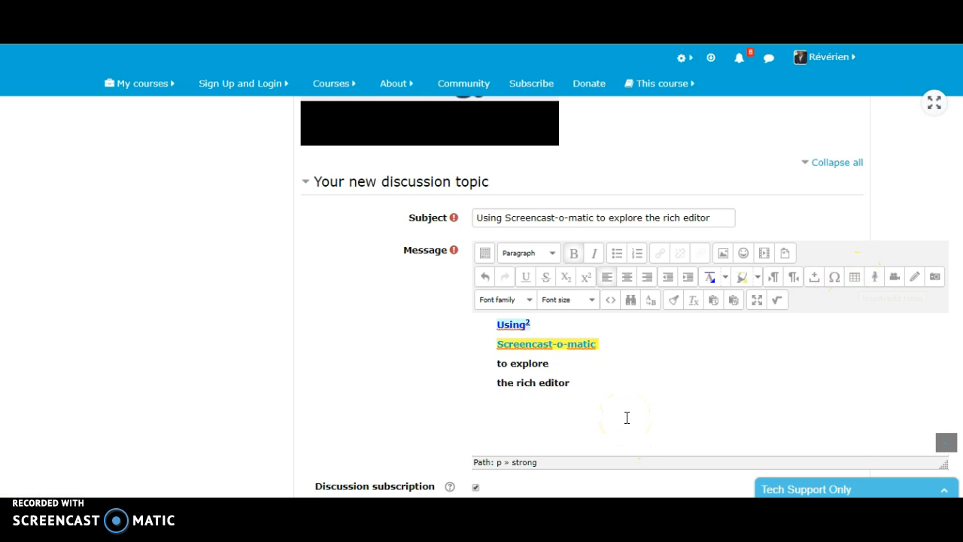
# Step: Insert a table with 2 columns and 4 rows below the message paragraphs
pyautogui.click(854, 277)
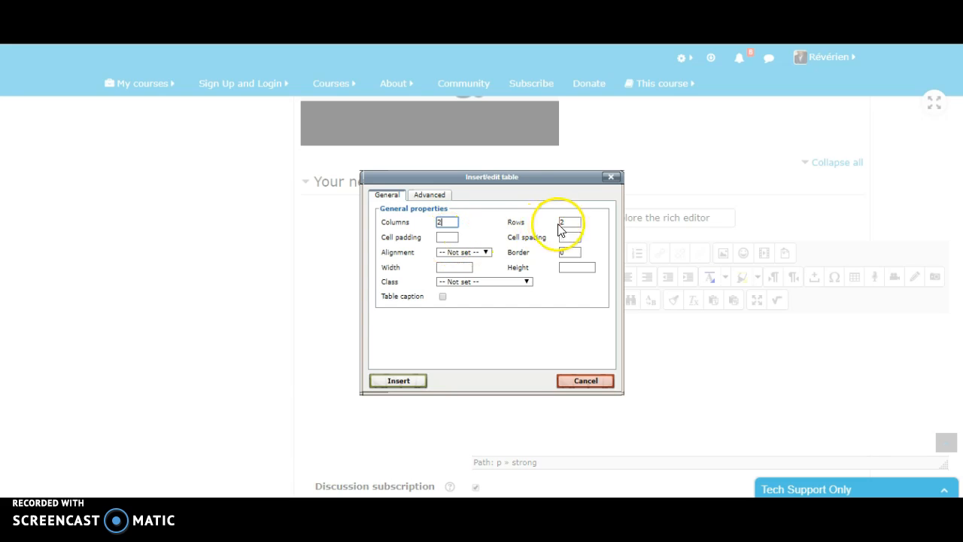
pyautogui.click(570, 221)
pyautogui.click(581, 379)
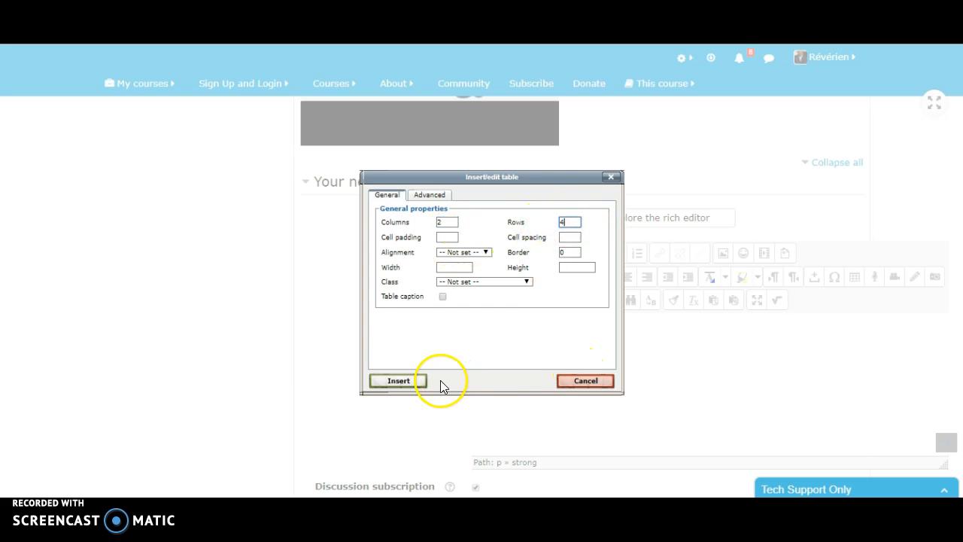
pyautogui.click(409, 381)
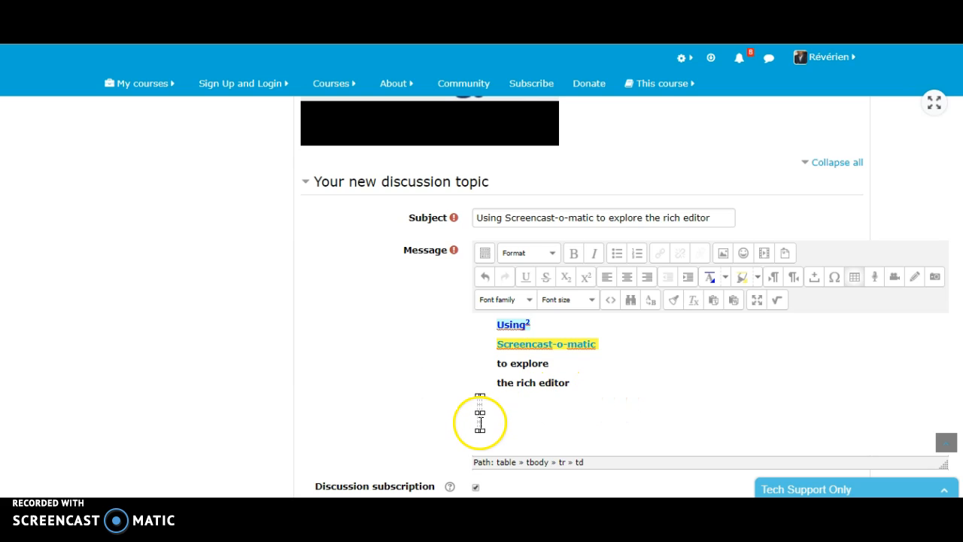
# Step: Widen the table and fill its first row with "dfxvsvasdy" and "bzxdfbasd"
pyautogui.moveTo(481, 430); pyautogui.dragTo(702, 432)
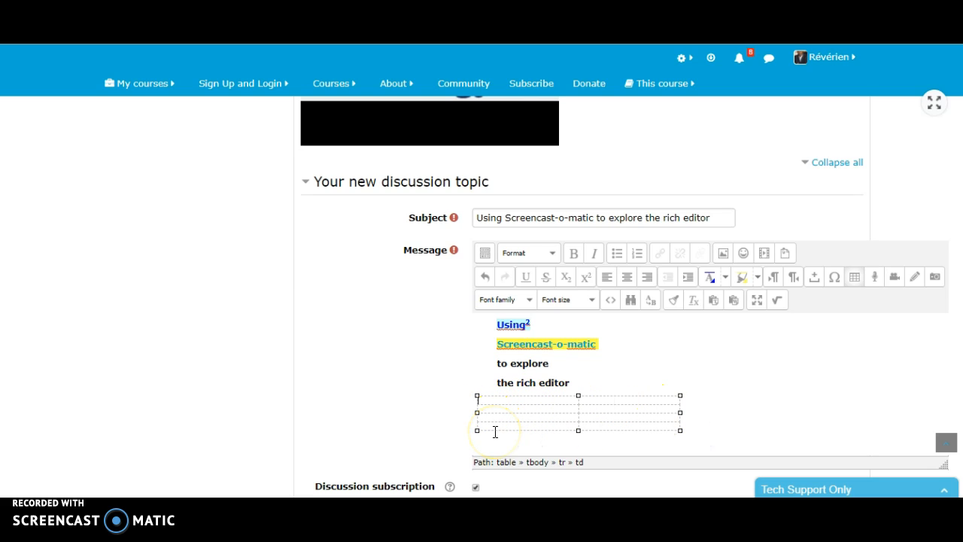
pyautogui.write('dfxva')
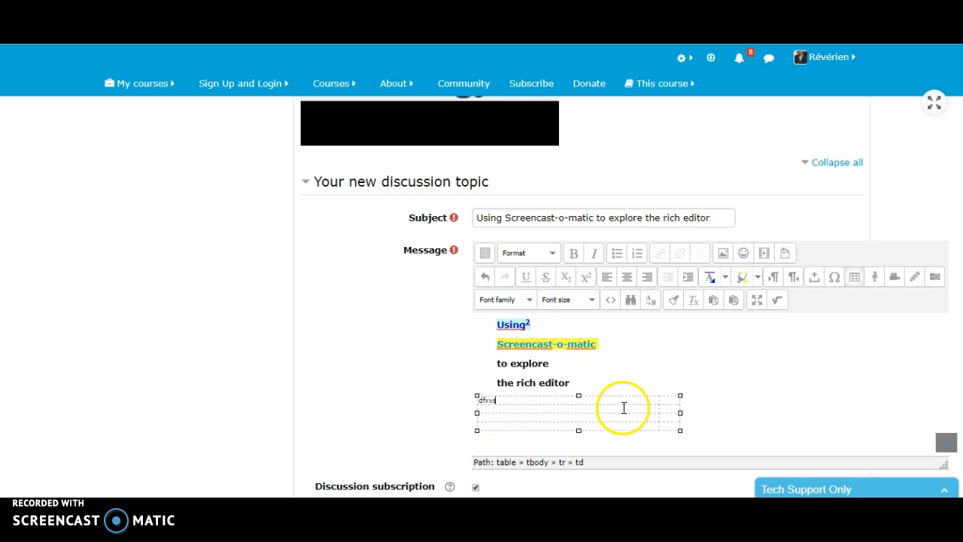
pyautogui.write('svasdy')
pyautogui.click(675, 398)
pyautogui.write('bzxdfbasd')
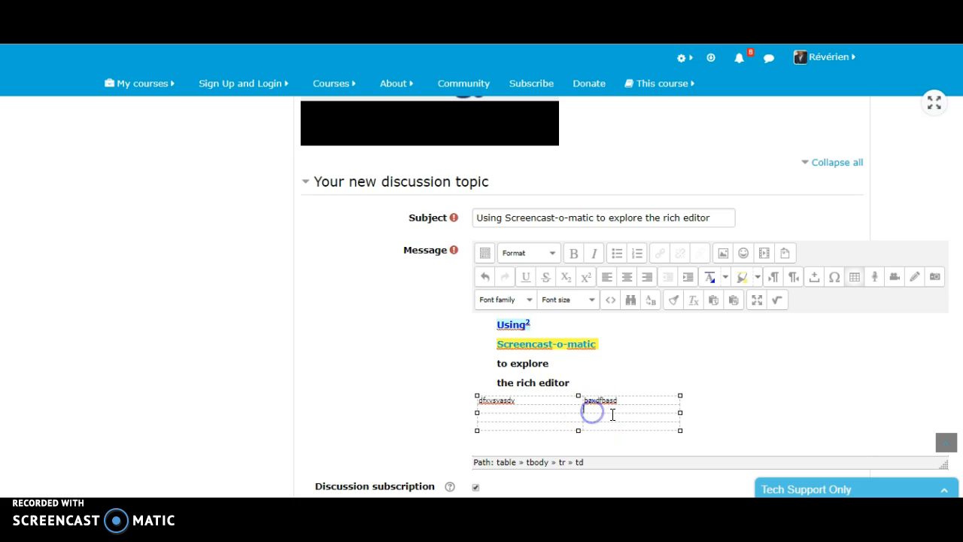
pyautogui.write('czxv')
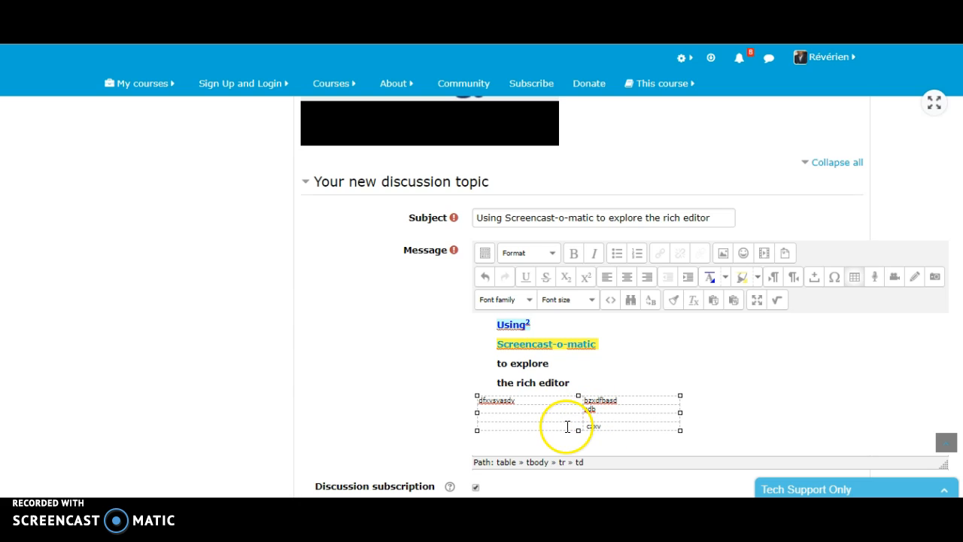
# Step: Fill the remaining table rows with "sb d" and "sdb", "sdf" and "b sdfb", and "zd" and "czxv"
pyautogui.click(519, 425)
pyautogui.write('zd')
pyautogui.click(520, 417)
pyautogui.write('sdf')
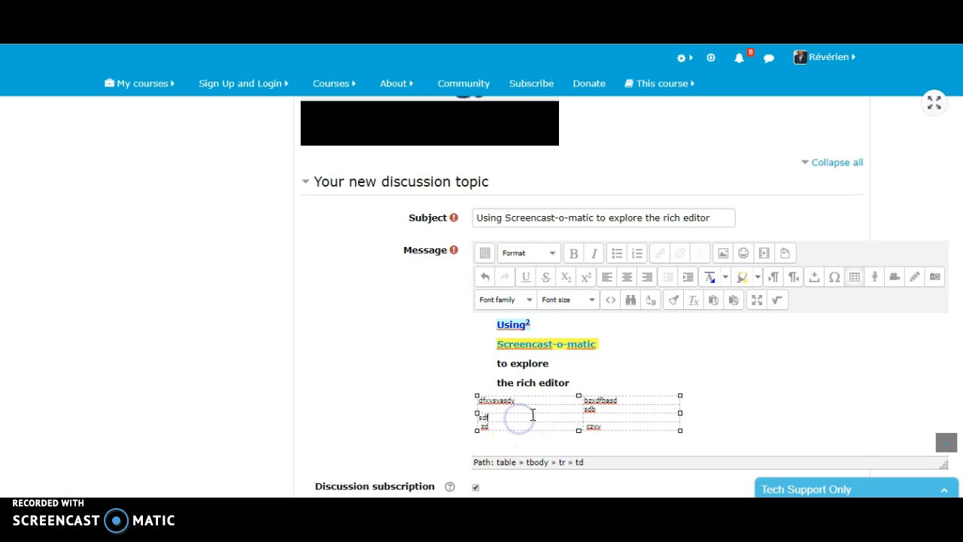
pyautogui.write('sb d')
pyautogui.click(616, 407)
pyautogui.write('b sdfb')
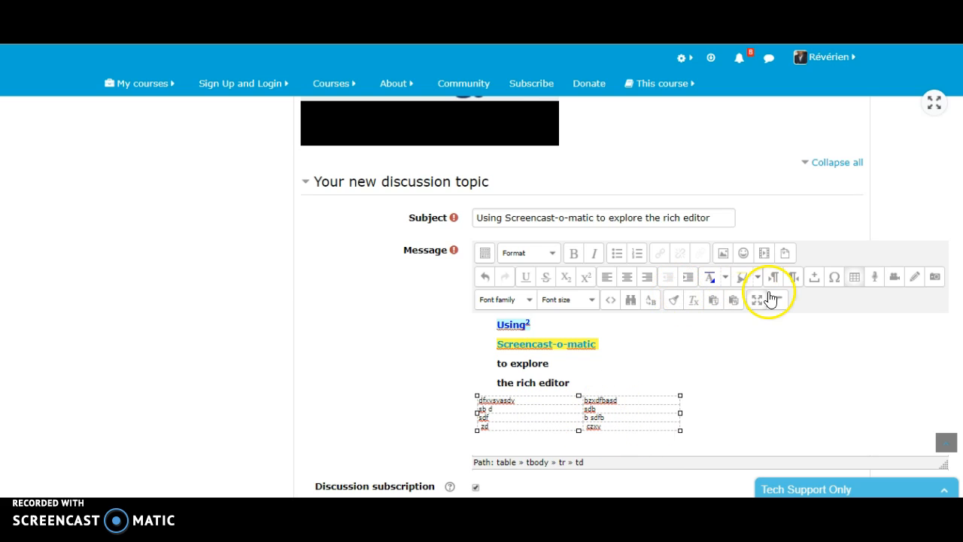
# Step: Insert the special character α after "b sdfb" in the second column of the table's third row
pyautogui.click(835, 278)
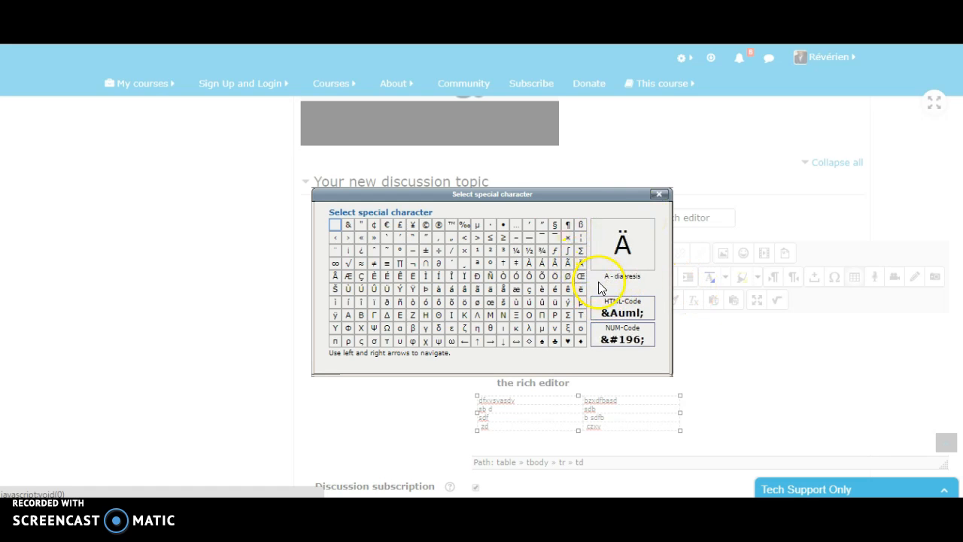
pyautogui.scroll(-1, 655, 313)
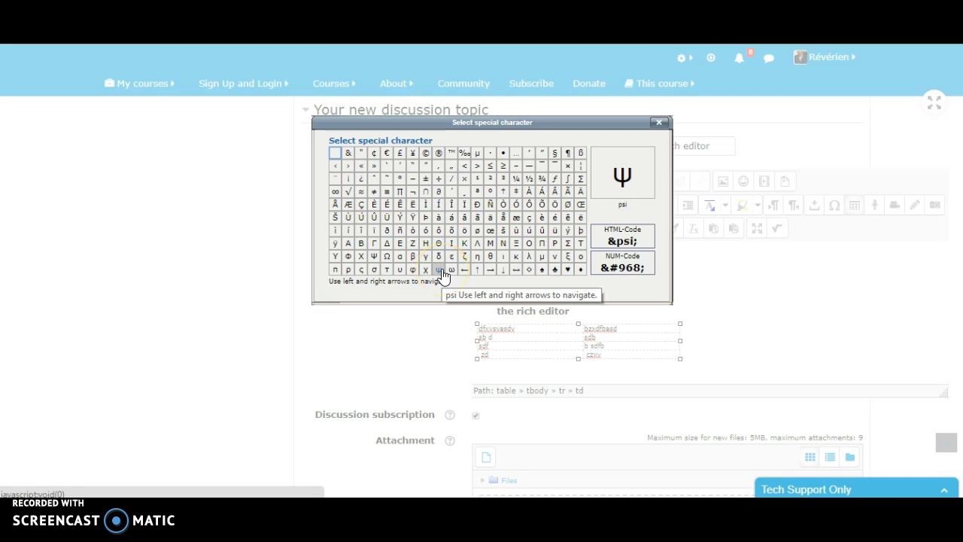
pyautogui.click(400, 263)
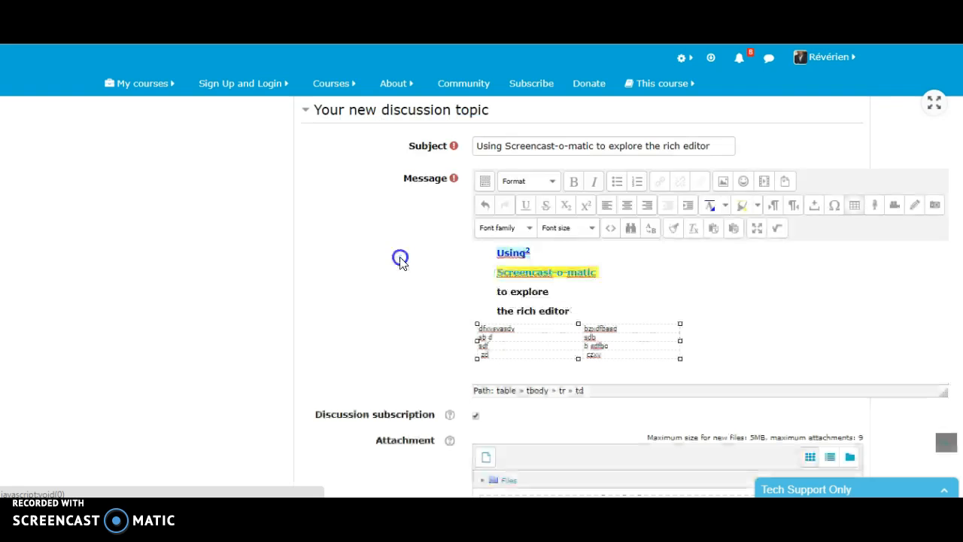
pyautogui.click(656, 329)
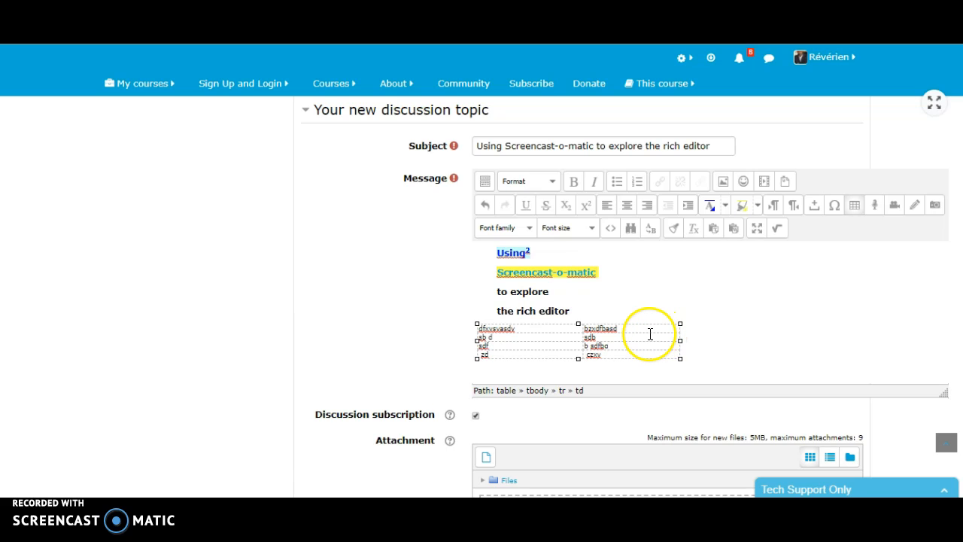
# Step: Insert the special character β at the end of the "the rich editor" line
pyautogui.click(623, 310)
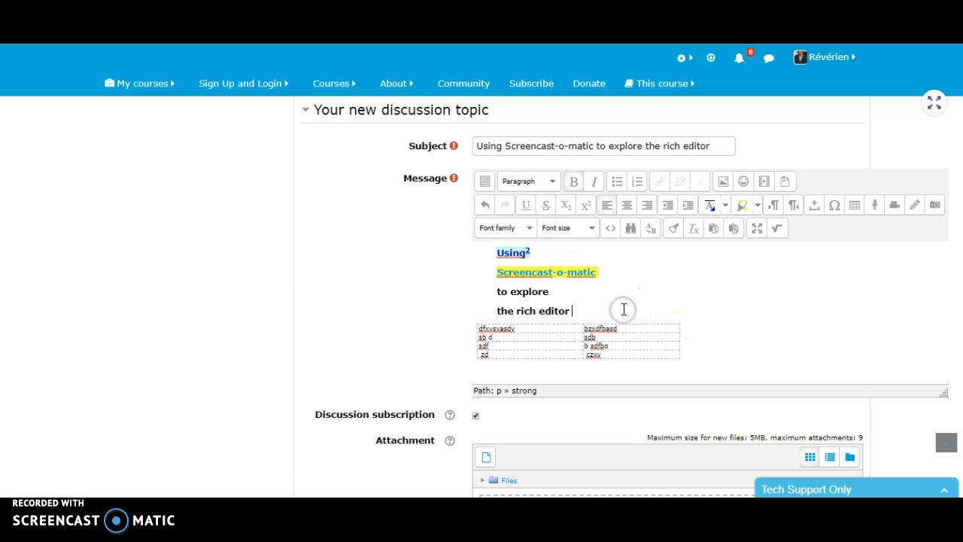
pyautogui.click(835, 205)
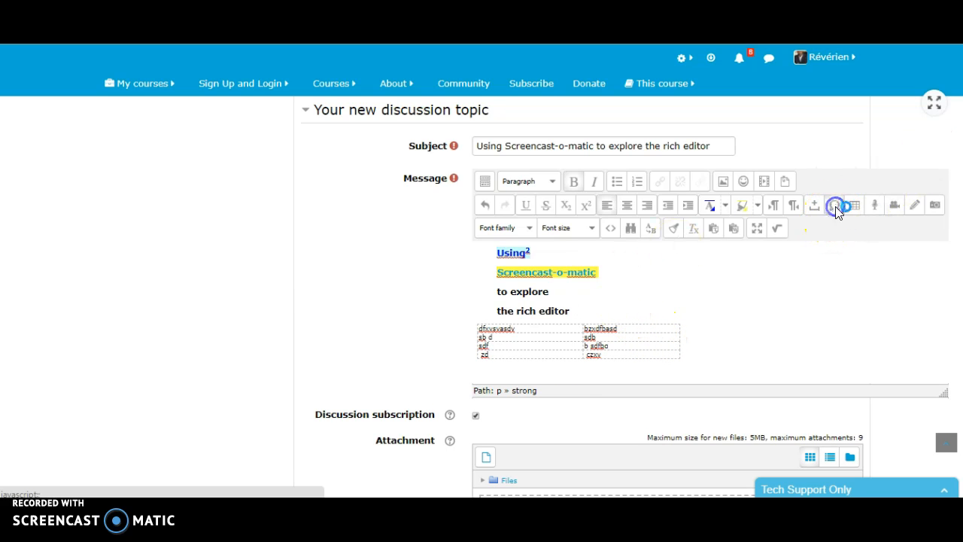
pyautogui.click(414, 330)
pyautogui.moveTo(578, 311); pyautogui.dragTo(588, 313)
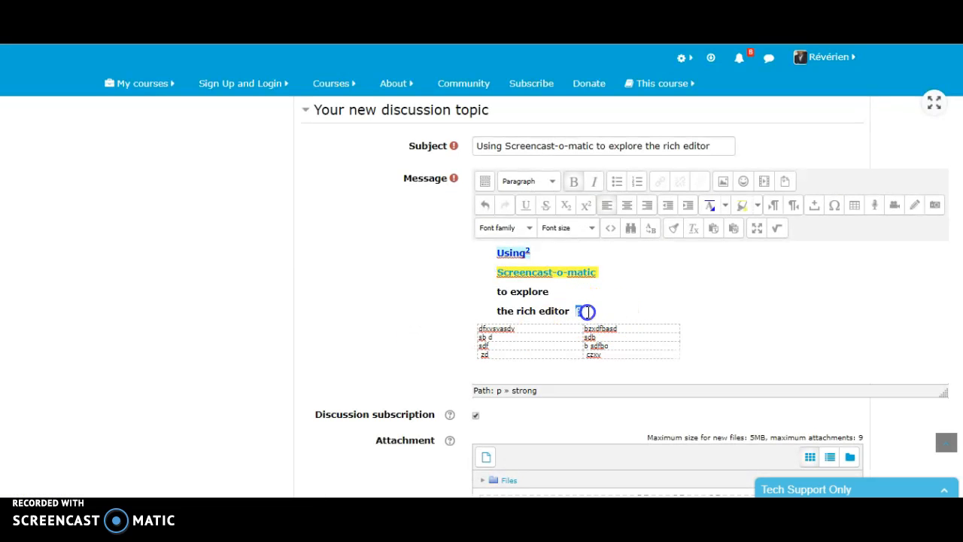
pyautogui.click(629, 299)
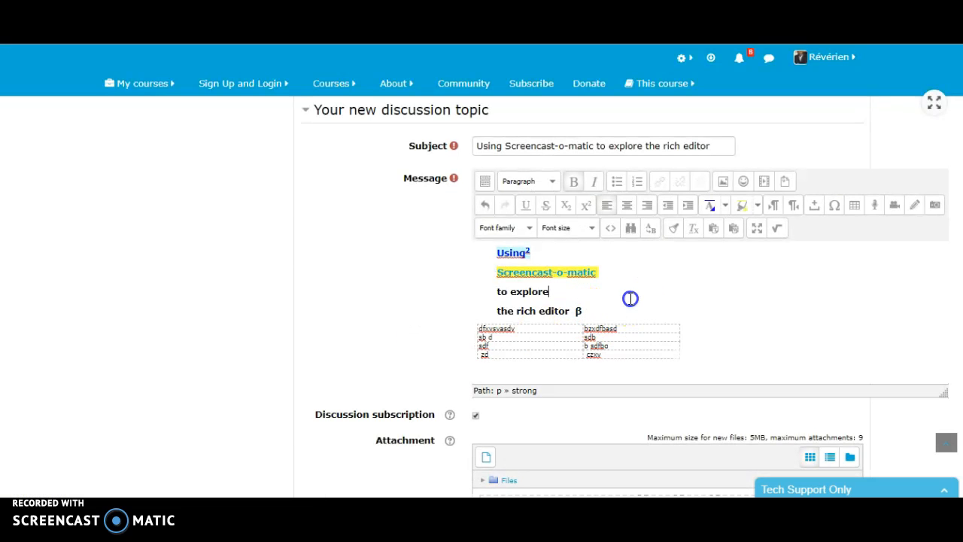
# Step: Draw a black stick figure with head, body, arms and legs, save the picture and insert it into the message
pyautogui.click(897, 206)
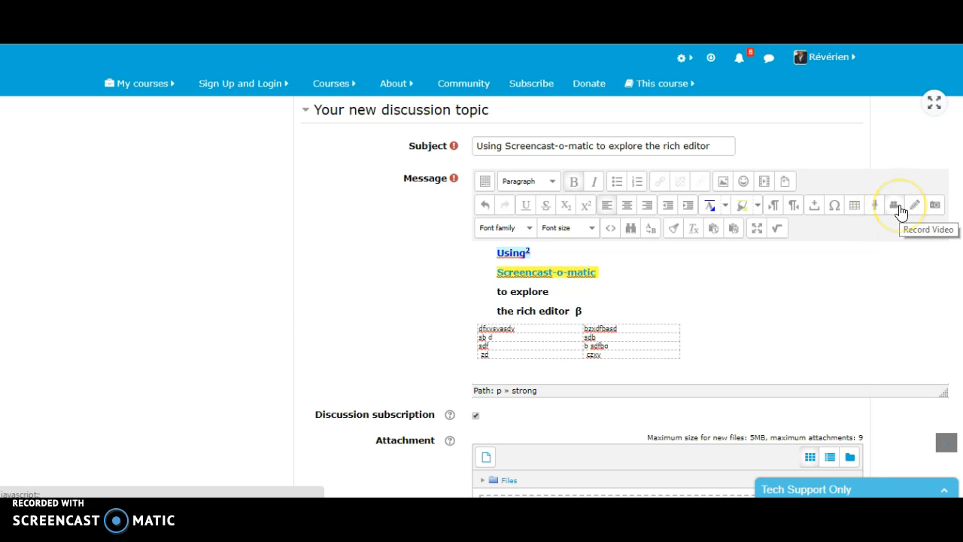
pyautogui.click(914, 207)
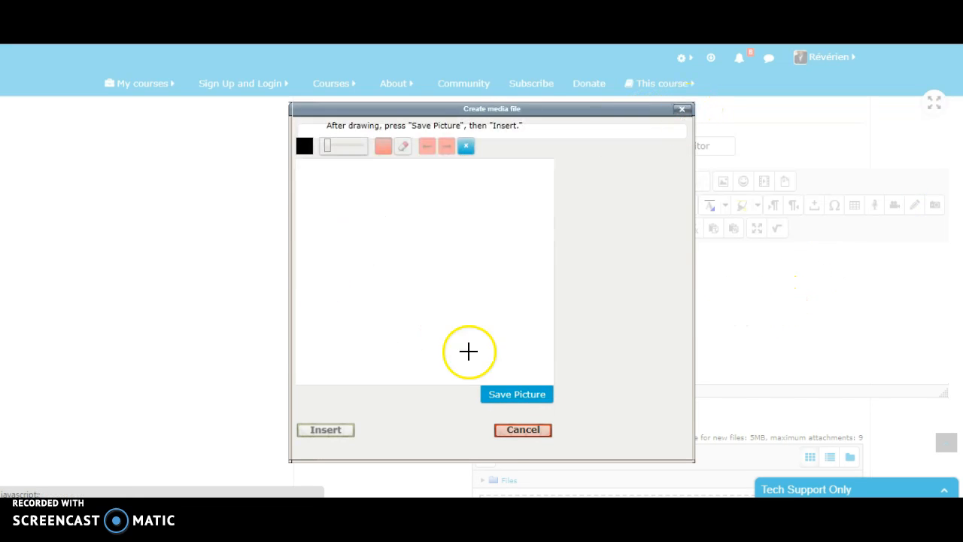
pyautogui.moveTo(378, 208)
pyautogui.mouseDown()
pyautogui.moveTo(368, 208)
pyautogui.moveTo(392, 248)
pyautogui.moveTo(393, 211)
pyautogui.mouseUp()
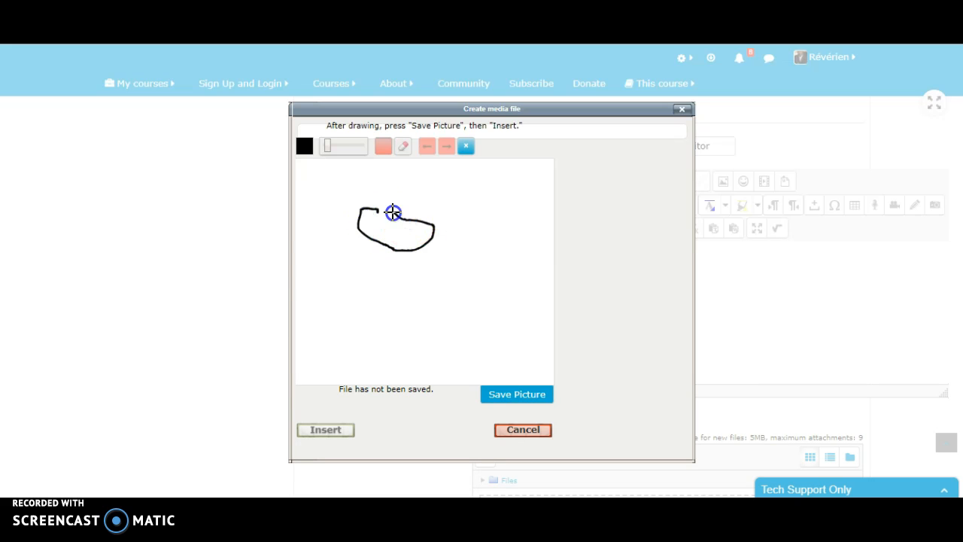
pyautogui.moveTo(399, 249)
pyautogui.mouseDown()
pyautogui.moveTo(400, 275)
pyautogui.moveTo(366, 316)
pyautogui.mouseUp()
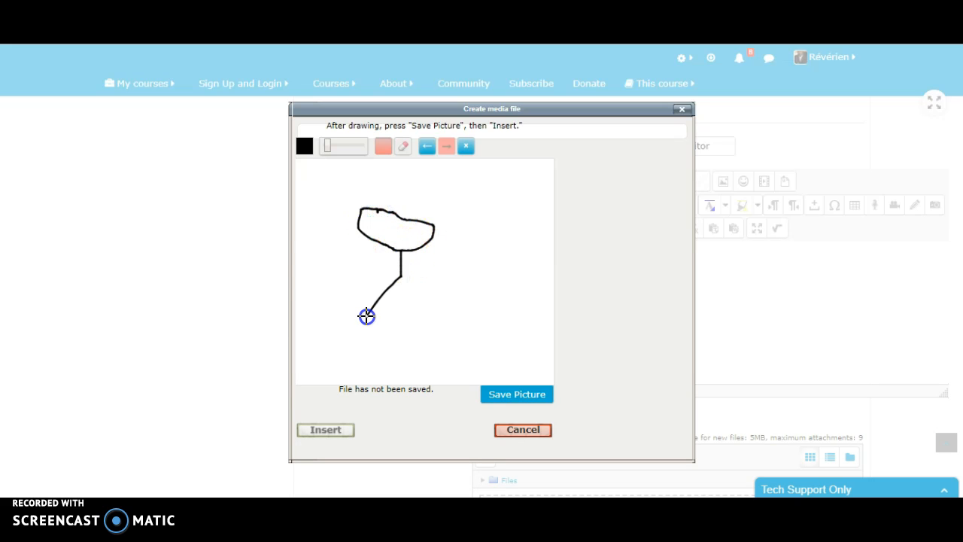
pyautogui.moveTo(401, 282)
pyautogui.mouseDown()
pyautogui.moveTo(450, 317)
pyautogui.moveTo(397, 284)
pyautogui.moveTo(399, 308)
pyautogui.moveTo(363, 356)
pyautogui.mouseUp()
pyautogui.moveTo(404, 327)
pyautogui.mouseDown()
pyautogui.moveTo(392, 328)
pyautogui.moveTo(441, 347)
pyautogui.mouseUp()
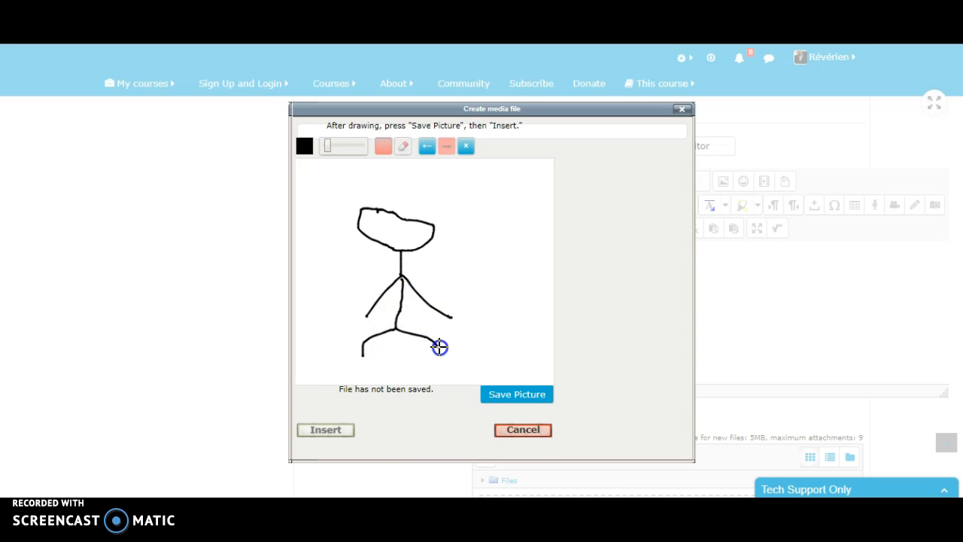
pyautogui.click(505, 397)
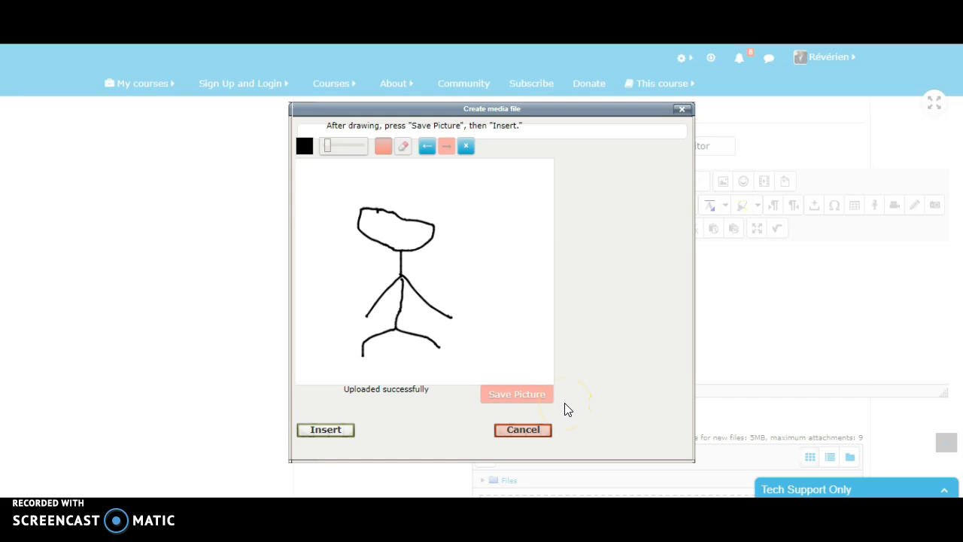
pyautogui.click(320, 433)
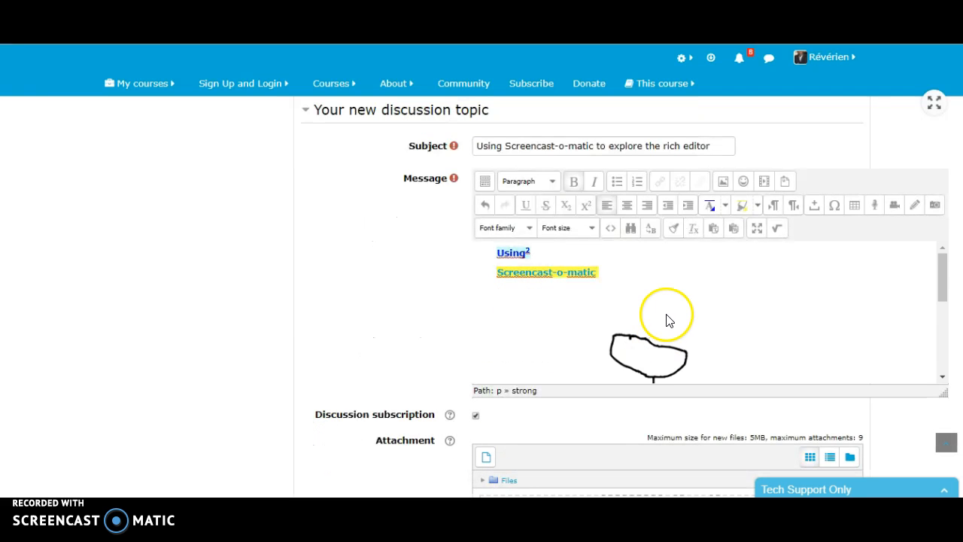
# Step: Move the stick figure picture directly after the "Screencast-o-matic" link and shrink it to about half its width
pyautogui.moveTo(655, 351)
pyautogui.mouseDown()
pyautogui.moveTo(671, 282)
pyautogui.moveTo(679, 283)
pyautogui.mouseUp()
pyautogui.click(670, 323)
pyautogui.click(597, 267)
pyautogui.moveTo(597, 267); pyautogui.dragTo(672, 286)
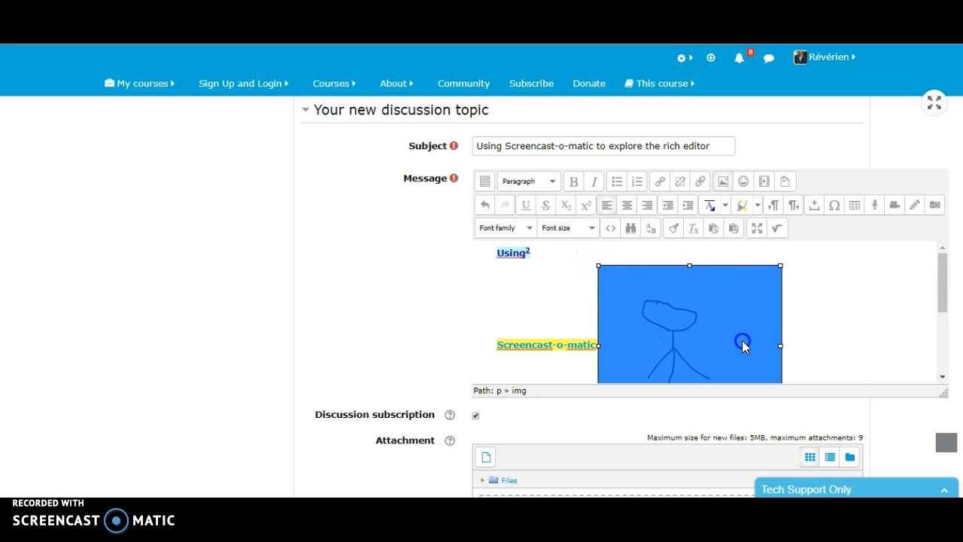
pyautogui.moveTo(595, 265); pyautogui.dragTo(727, 333)
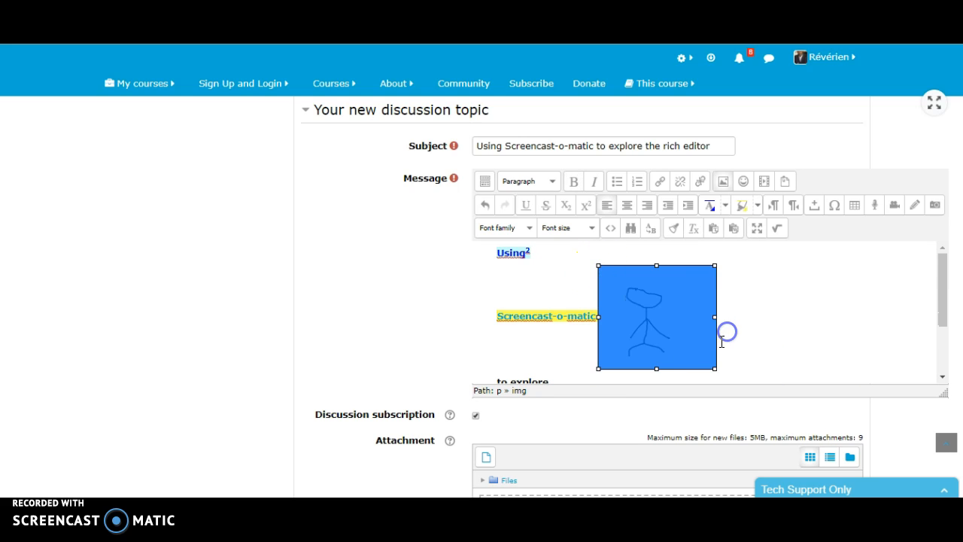
pyautogui.click(770, 309)
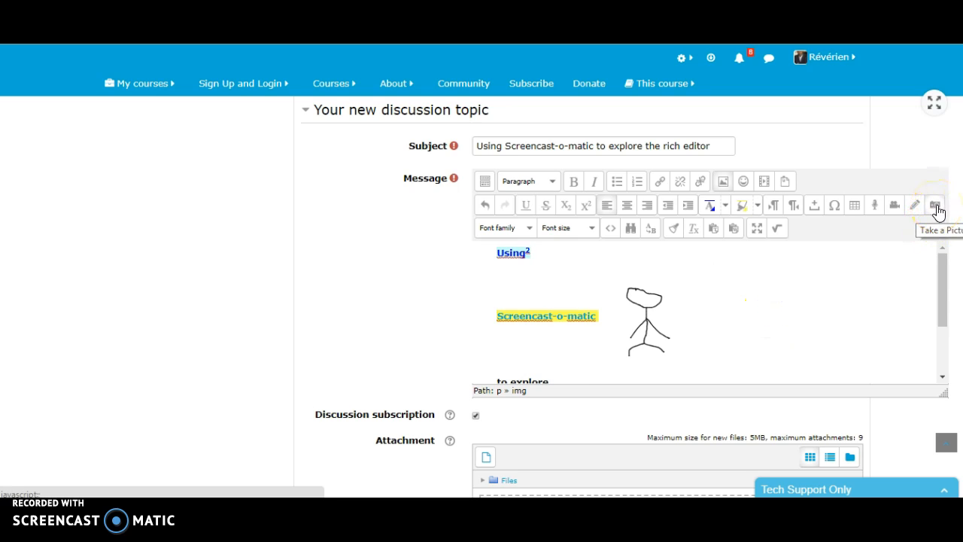
# Step: Move the stick figure picture into the "Screencast-o-matic" link, between "Screencast-o-m" and "atic"
pyautogui.click(533, 228)
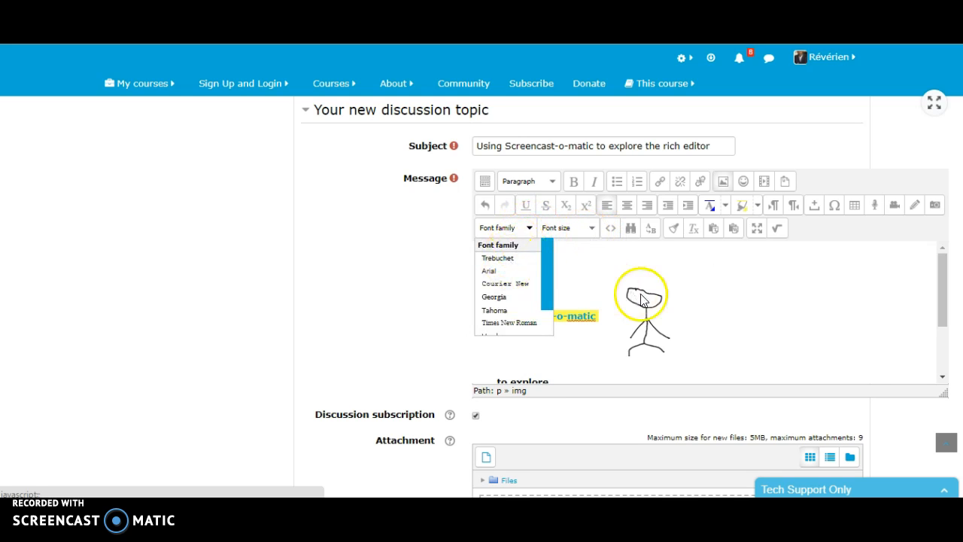
pyautogui.click(760, 296)
pyautogui.moveTo(608, 319); pyautogui.dragTo(572, 318)
# Step: Set the linked "Screencast-o-m" text to Courier New at font size 4 (14pt)
pyautogui.moveTo(493, 316); pyautogui.dragTo(587, 320)
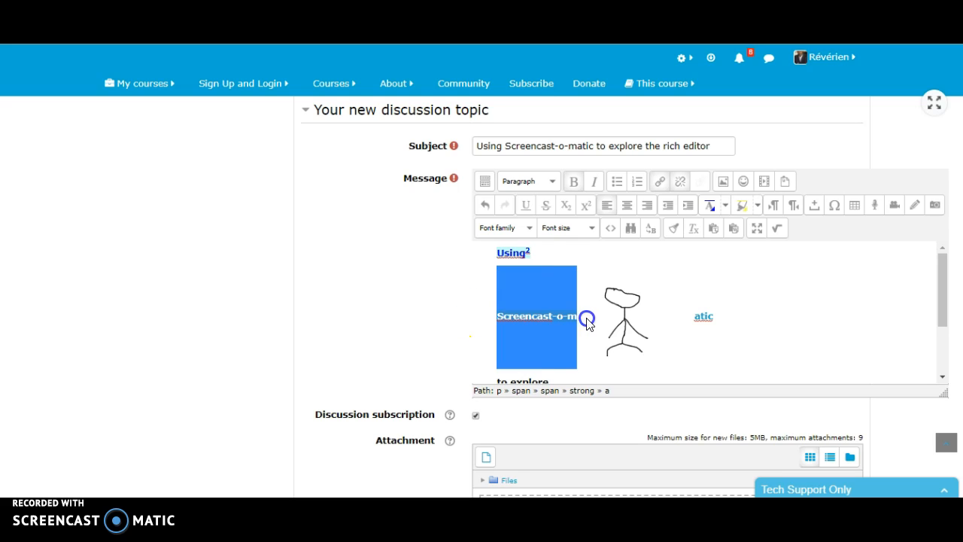
pyautogui.click(530, 228)
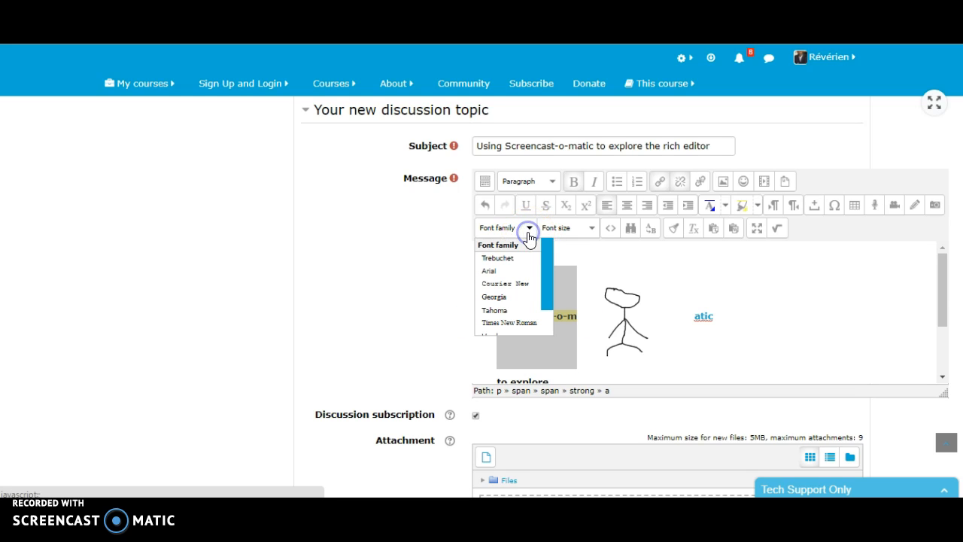
pyautogui.click(513, 285)
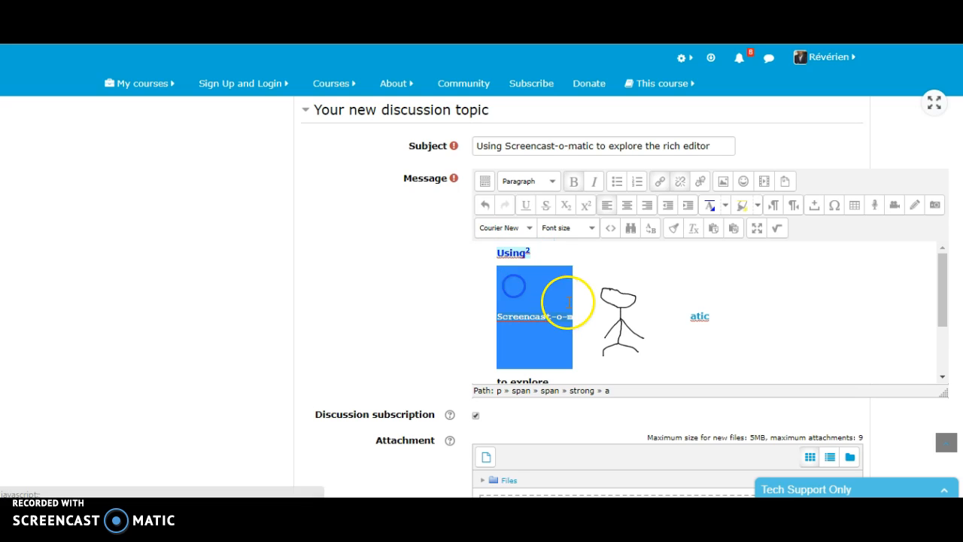
pyautogui.click(591, 228)
pyautogui.click(566, 299)
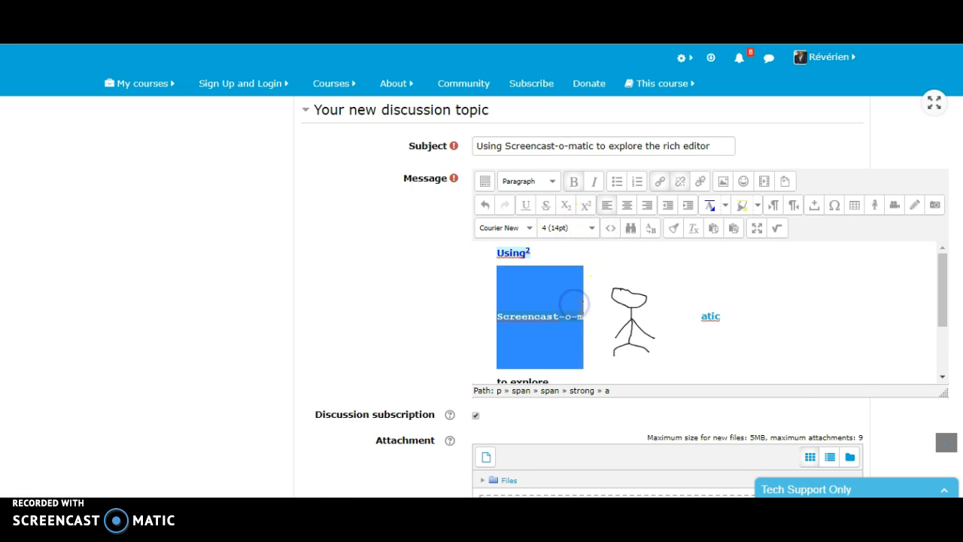
pyautogui.click(633, 233)
pyautogui.click(647, 234)
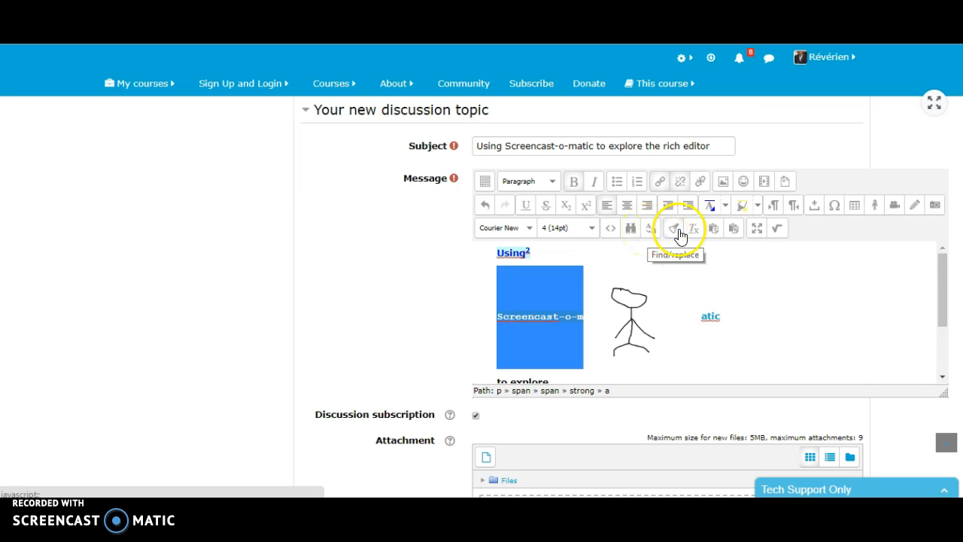
pyautogui.click(673, 233)
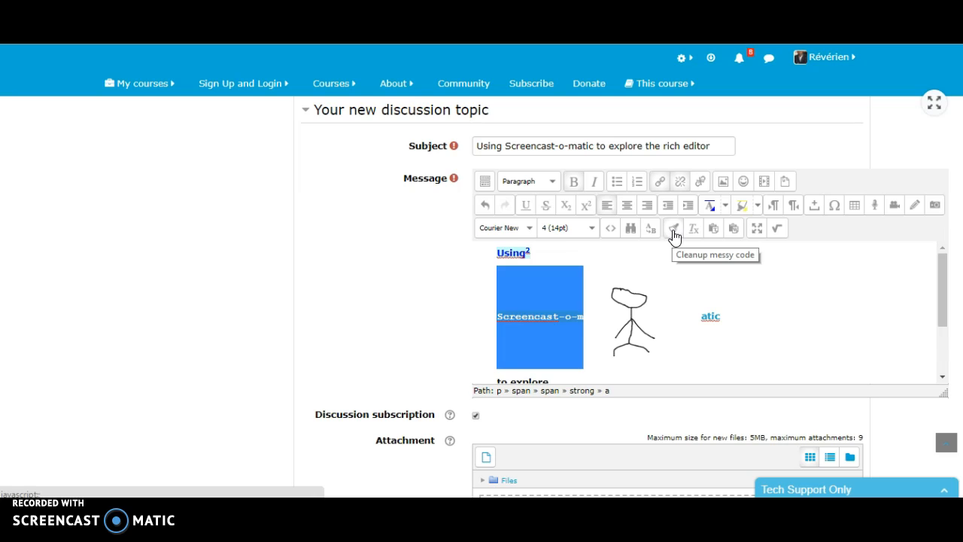
pyautogui.click(691, 235)
pyautogui.click(715, 233)
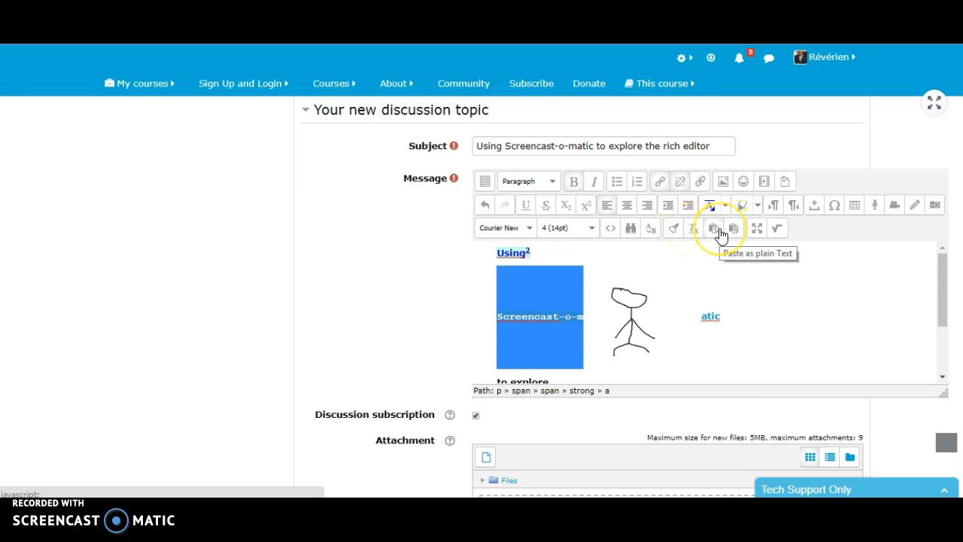
# Step: View the message editor in full screen mode and return it to its normal size
pyautogui.click(758, 229)
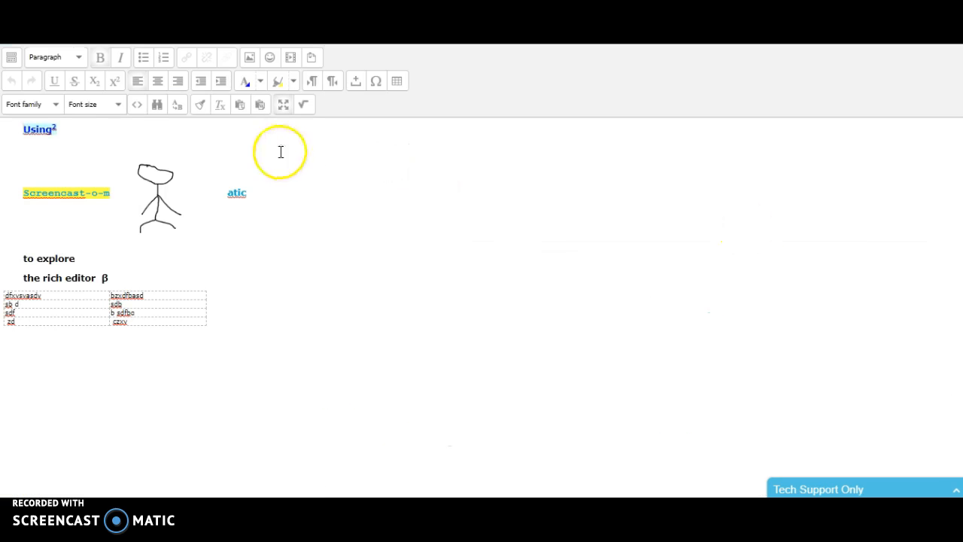
pyautogui.click(285, 104)
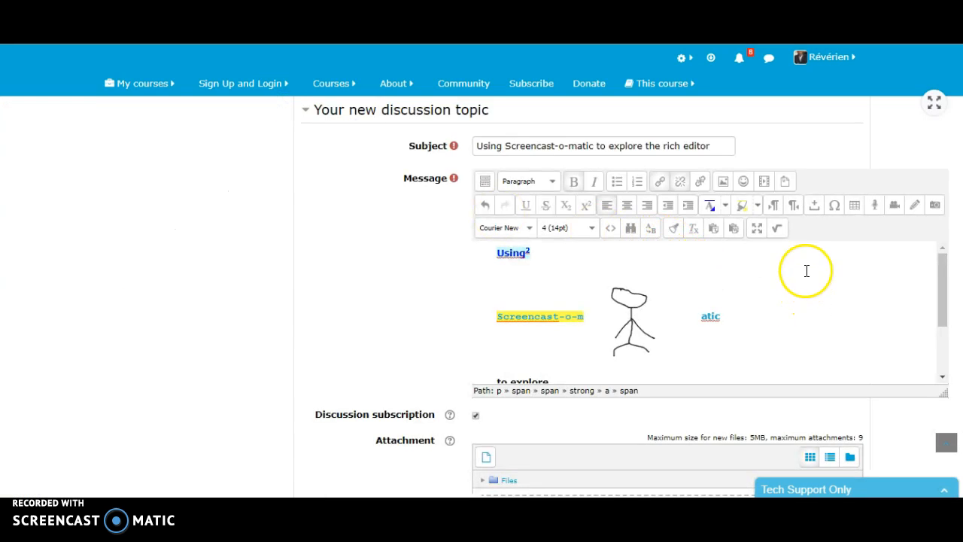
# Step: Insert the MathType equation y = ax² + bx + c before "Using" in the message and place it on its own line
pyautogui.click(778, 229)
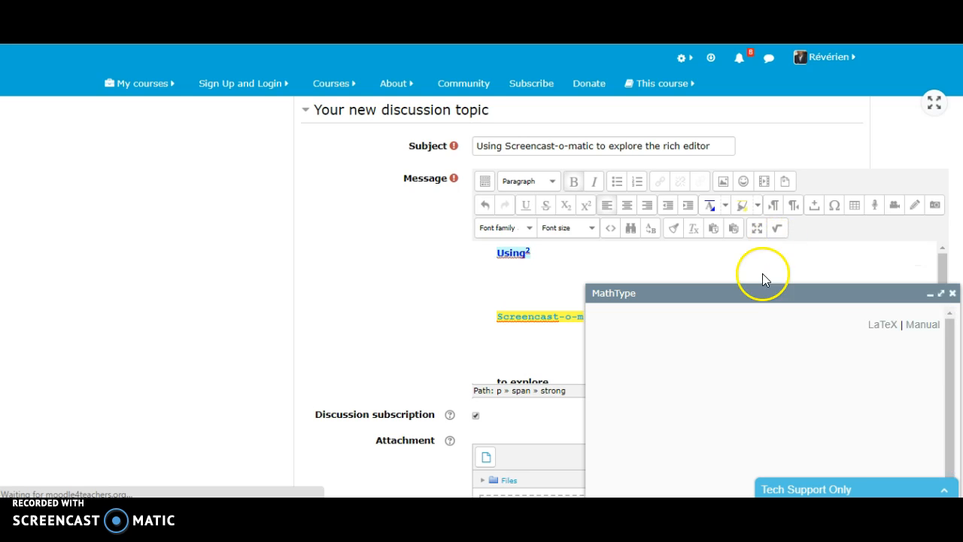
pyautogui.moveTo(772, 291); pyautogui.dragTo(740, 190)
pyautogui.moveTo(922, 268); pyautogui.dragTo(929, 302)
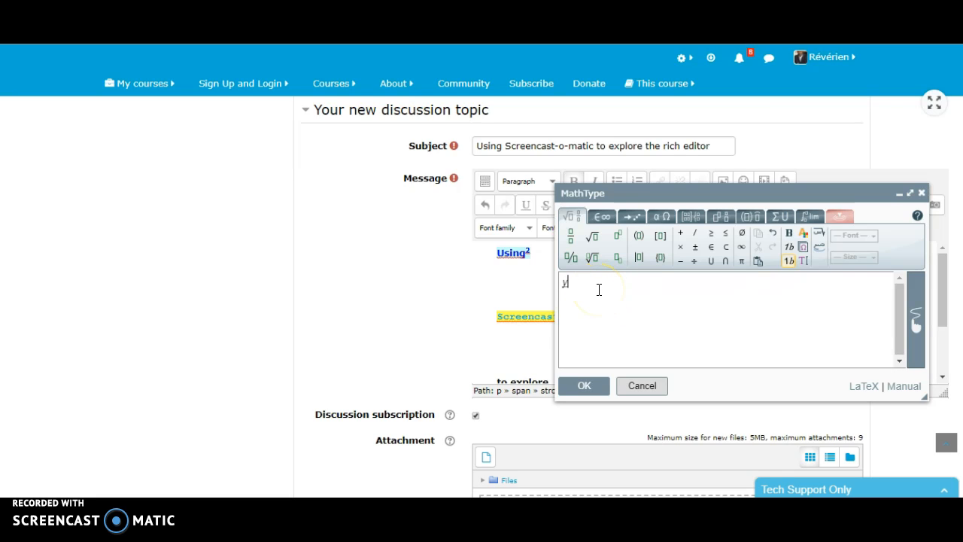
pyautogui.write('ax+')
pyautogui.press('BackSpace')
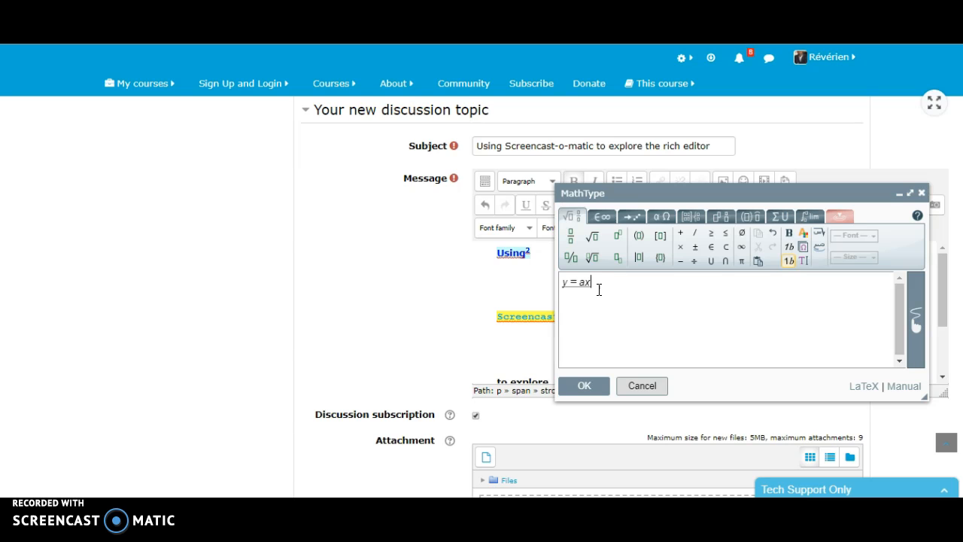
pyautogui.click(722, 217)
pyautogui.click(642, 236)
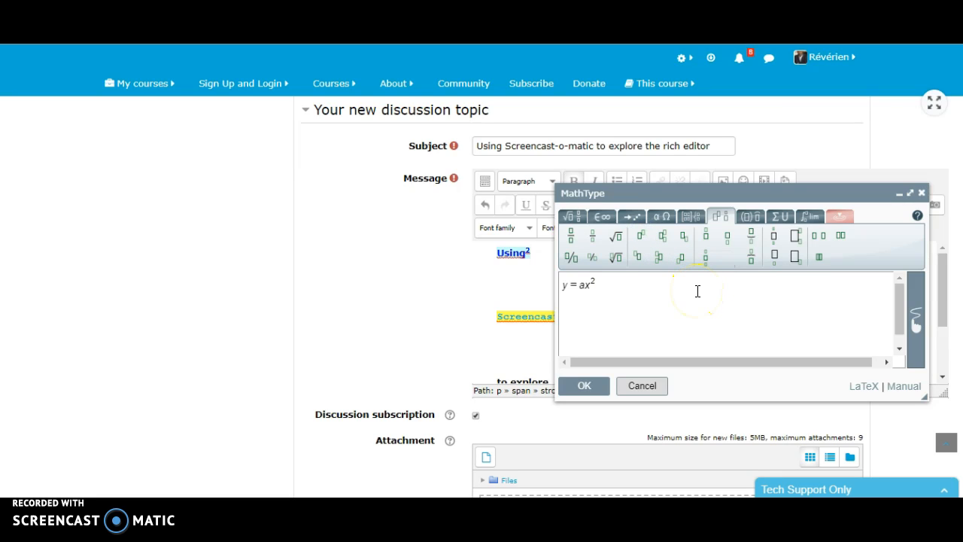
pyautogui.write('+ bx + c')
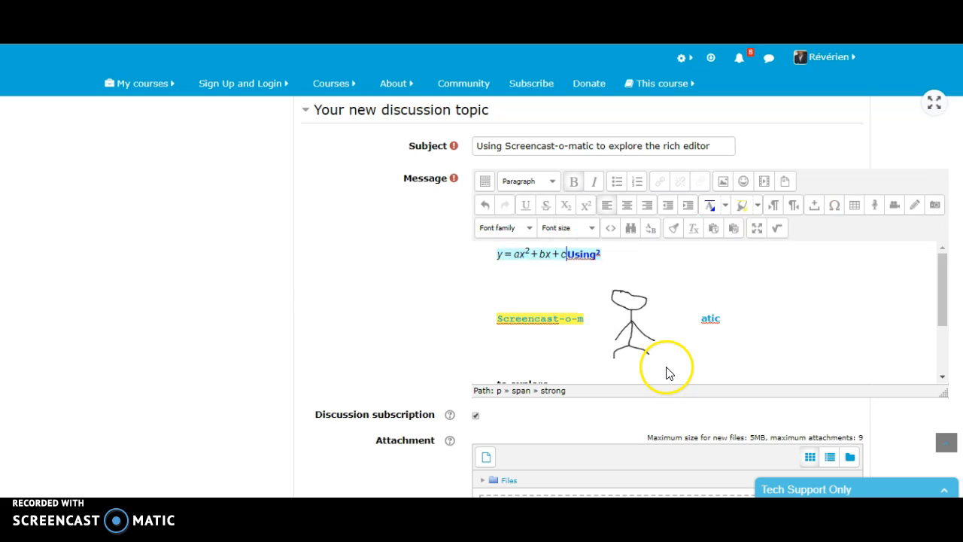
pyautogui.press('Return')
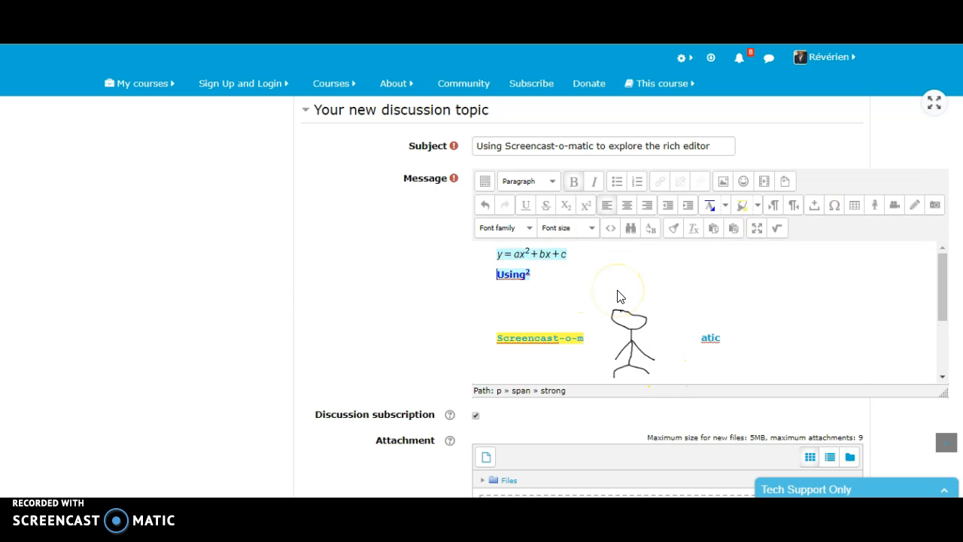
pyautogui.scroll(-3, 645, 301)
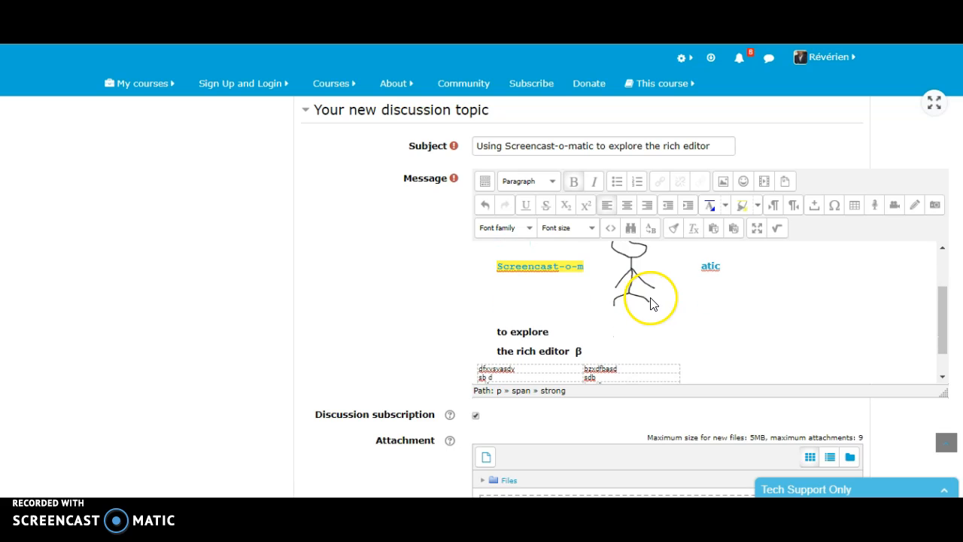